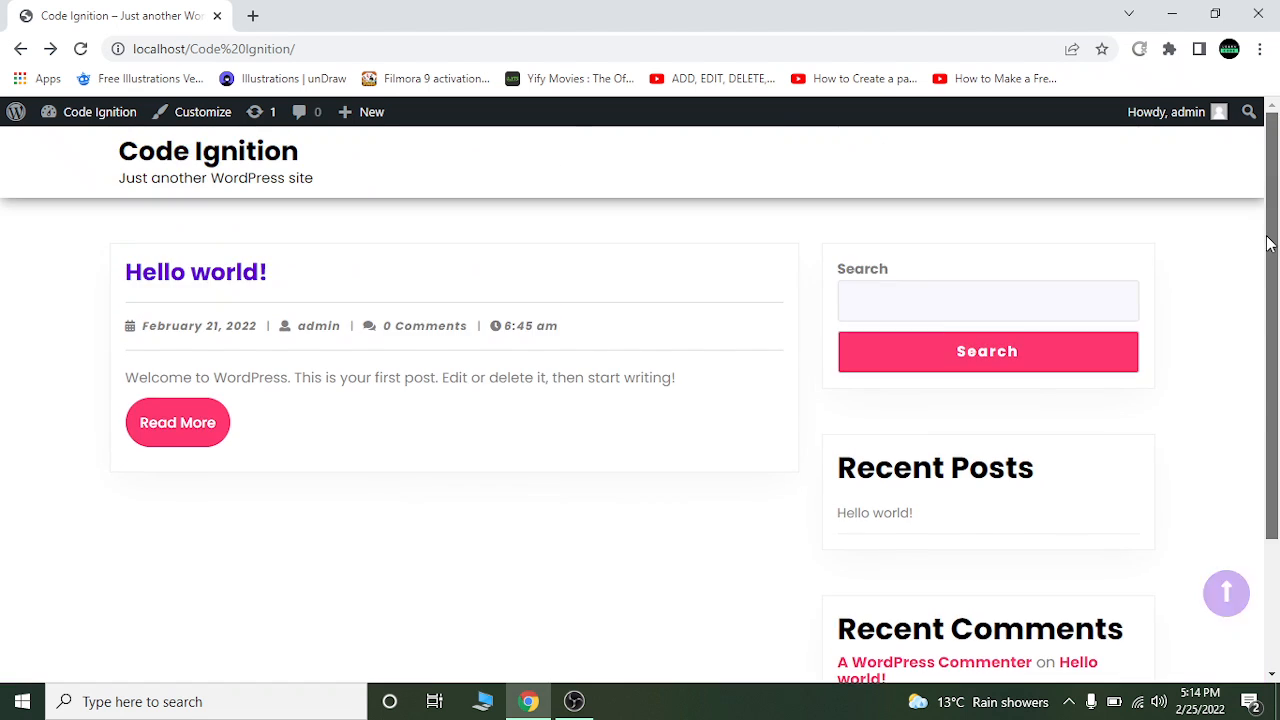
# Open the site's admin dashboard at localhost/Code Ignition/wp-admin/.
pyautogui.scroll(-2, 1250, 520)
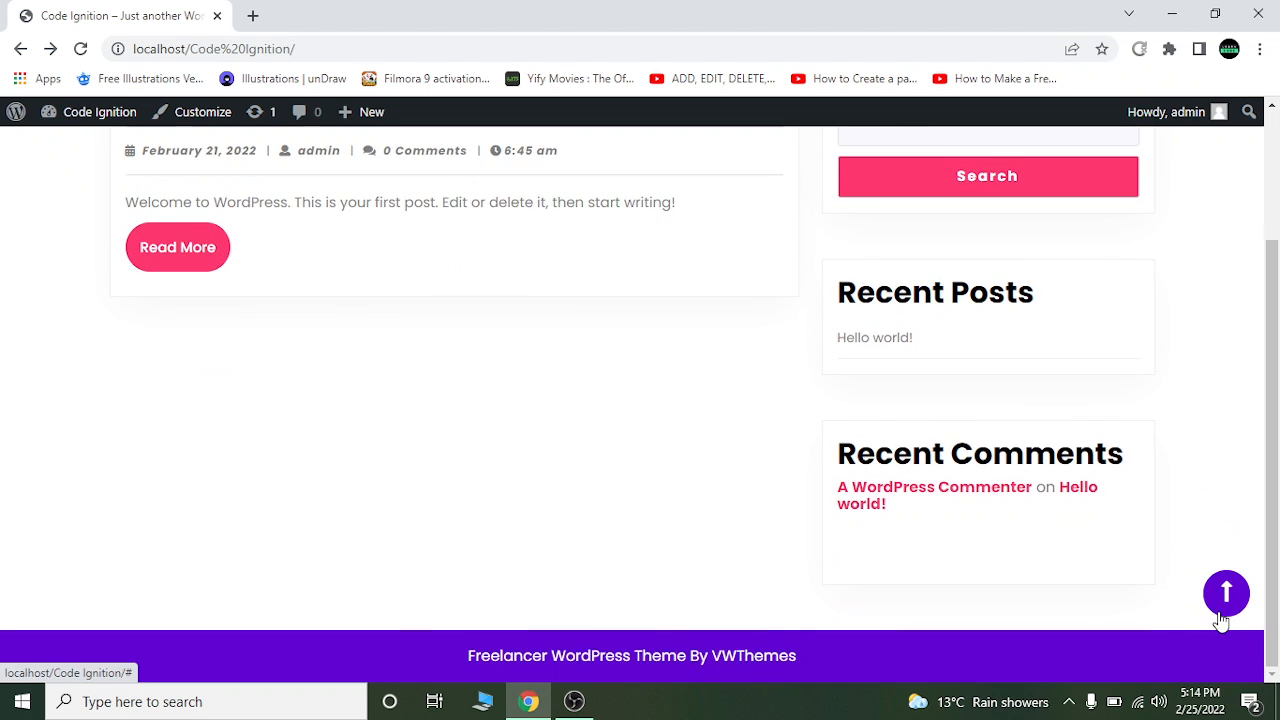
pyautogui.click(1222, 610)
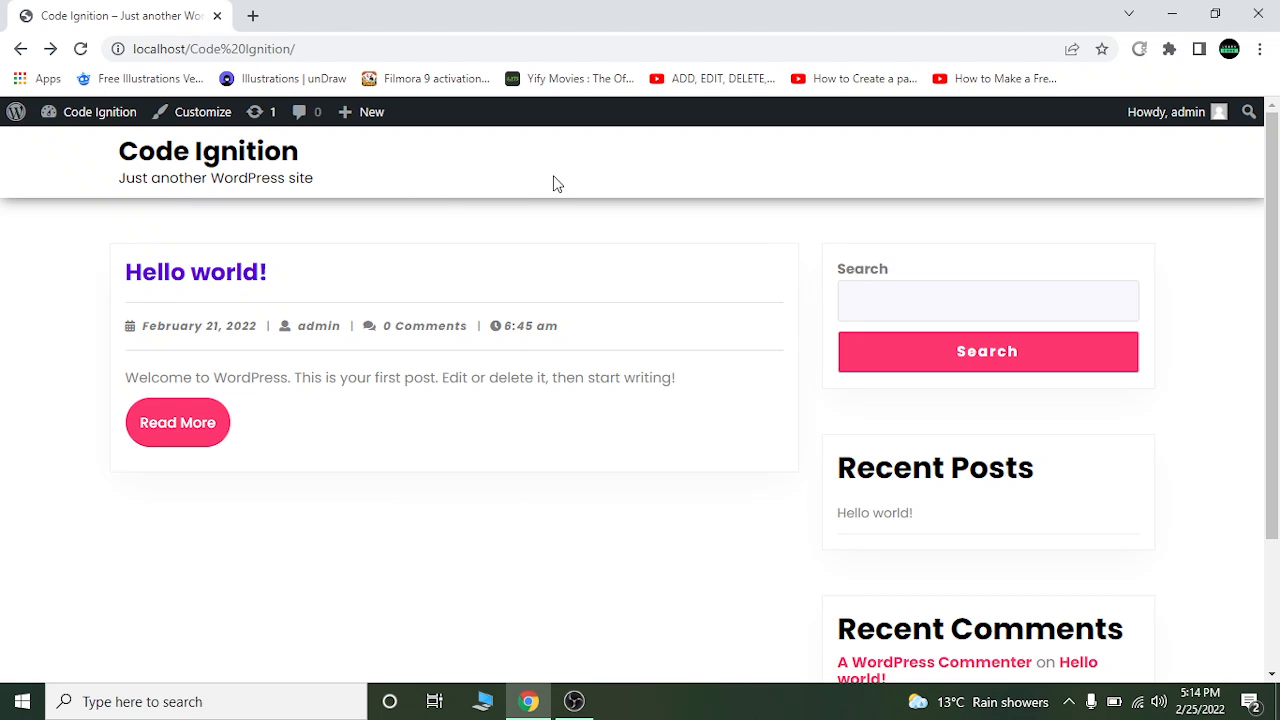
pyautogui.click(345, 49)
pyautogui.click(345, 49)
pyautogui.write('wp-')
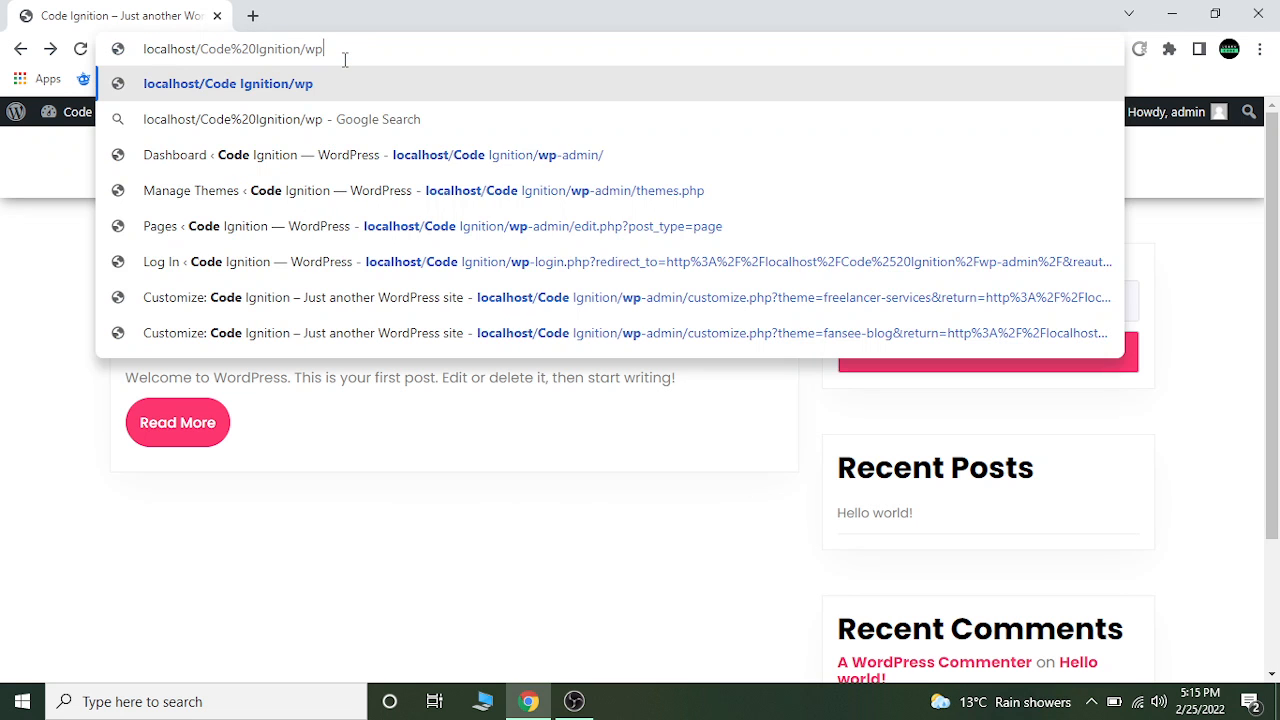
pyautogui.press('Down')
pyautogui.press('Down')
pyautogui.press('Return')
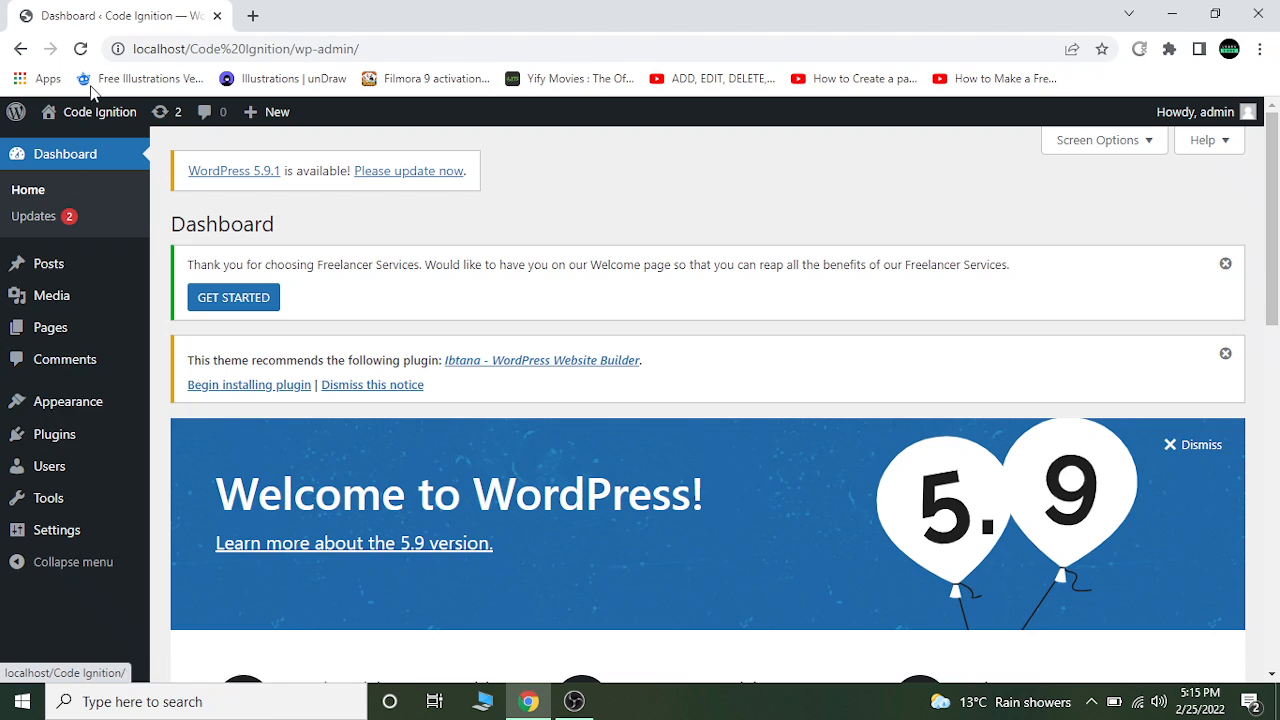
# Open the list of all the site's pages.
pyautogui.moveTo(30, 337)
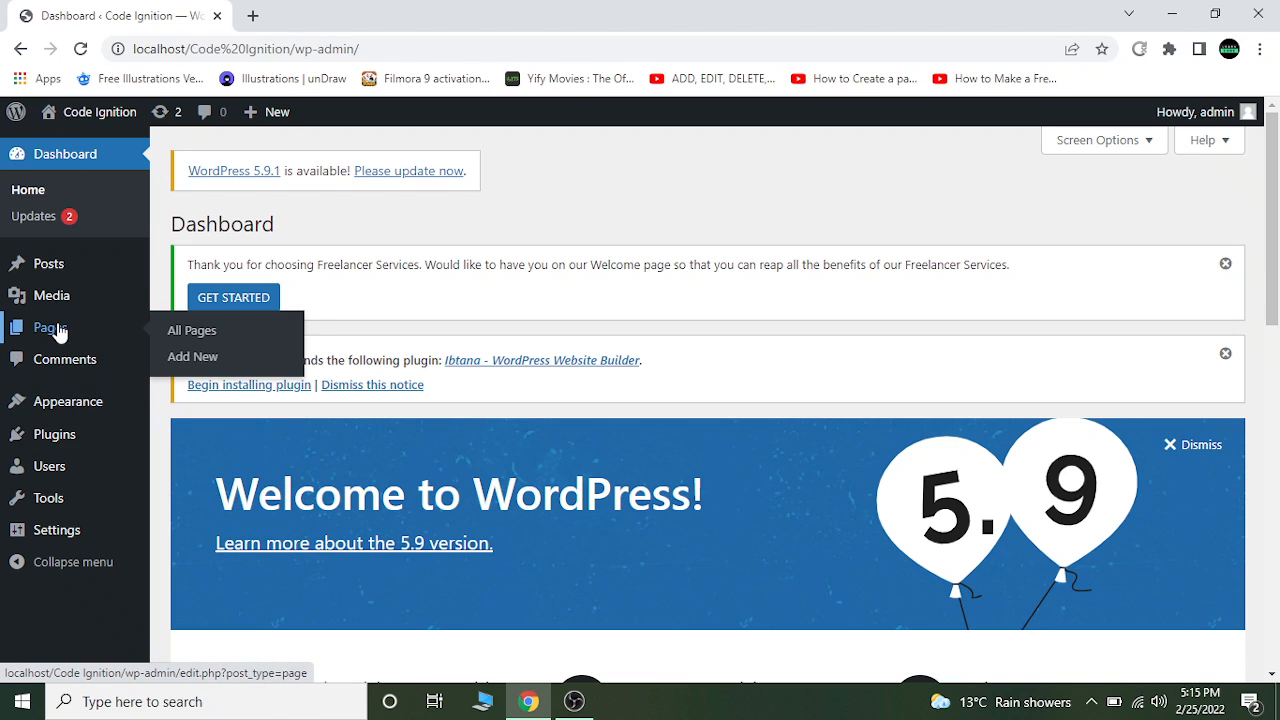
pyautogui.click(193, 335)
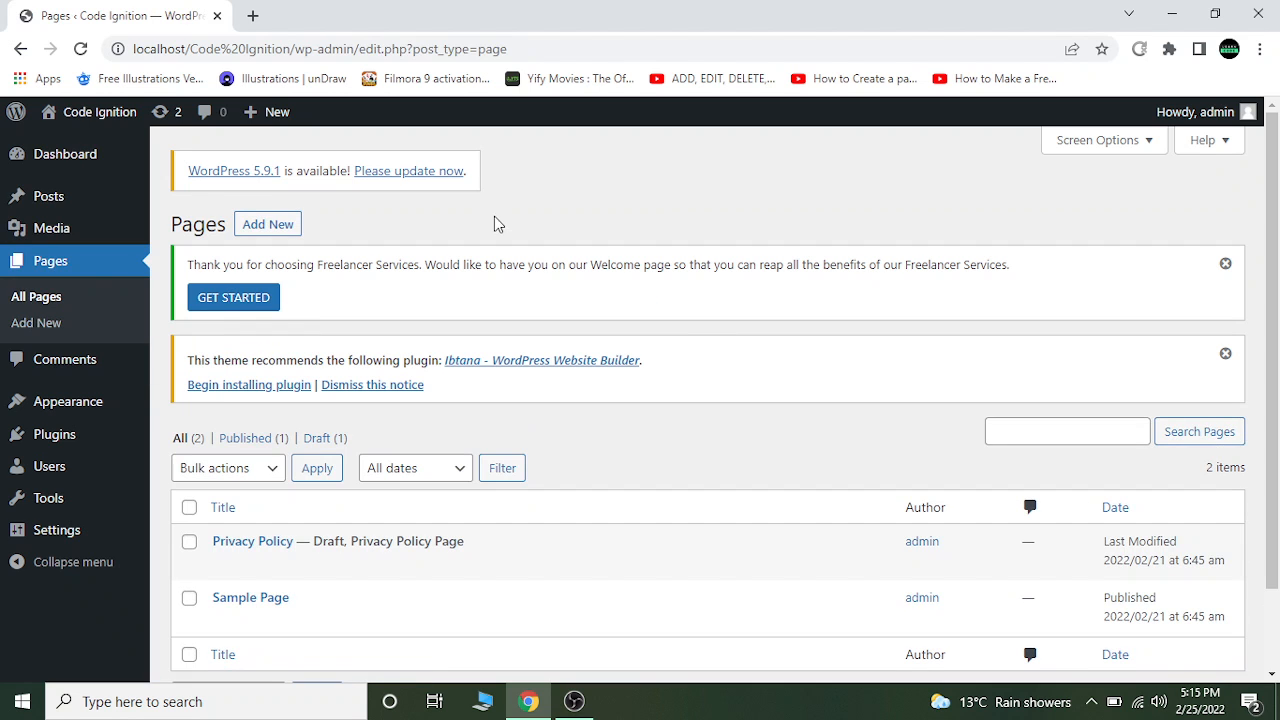
pyautogui.scroll(-2, 1272, 355)
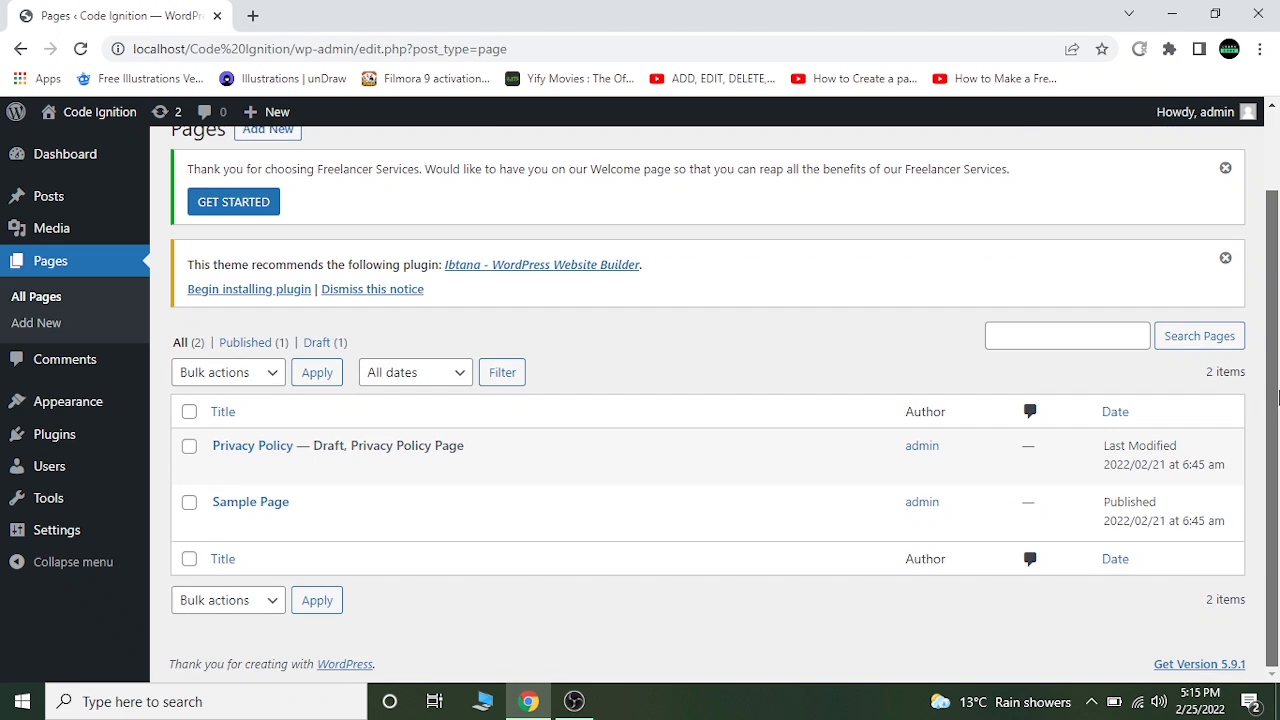
pyautogui.scroll(1, 1272, 330)
pyautogui.scroll(-1, 1270, 290)
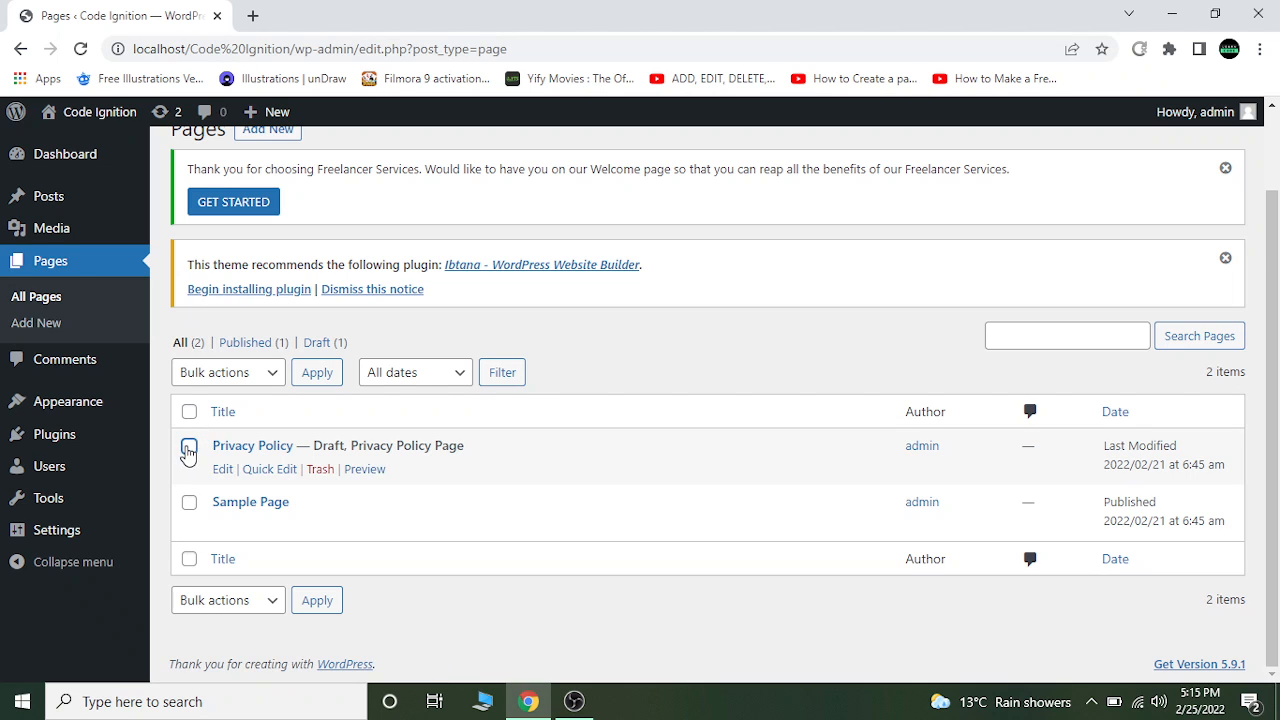
# Move the Privacy Policy and Sample Page pages to the trash in one bulk action.
pyautogui.click(188, 447)
pyautogui.click(189, 503)
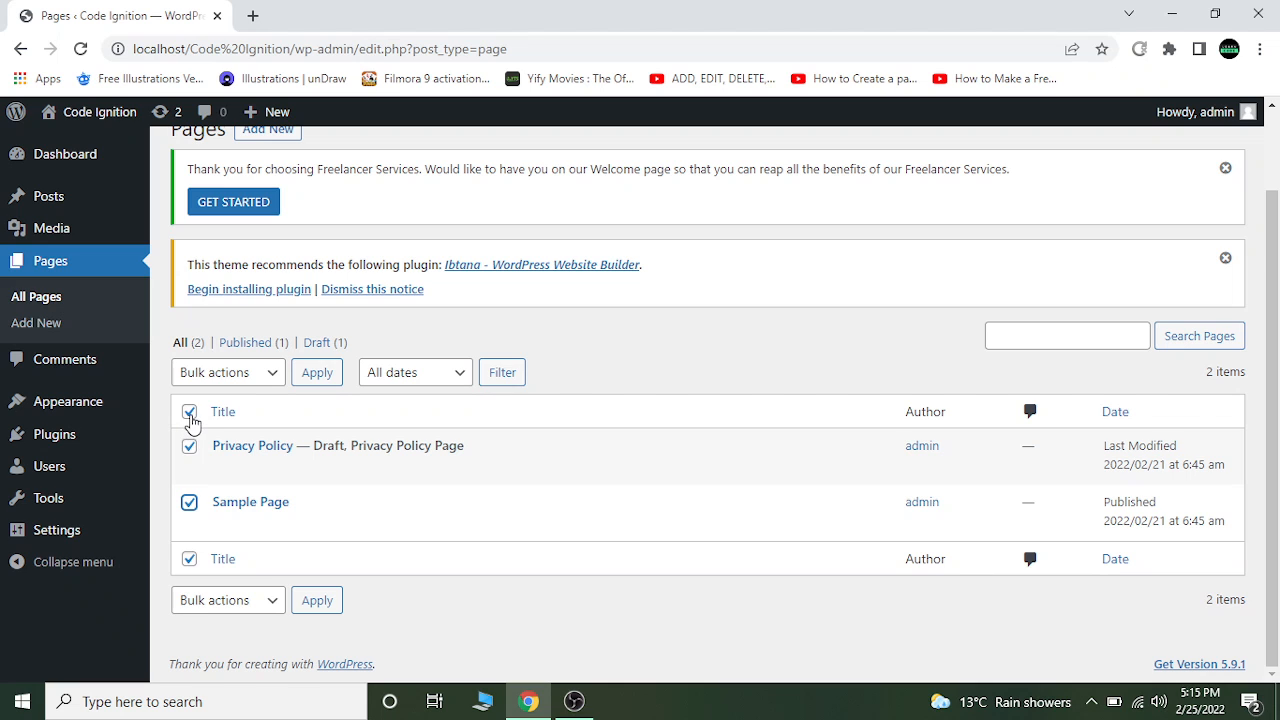
pyautogui.click(242, 376)
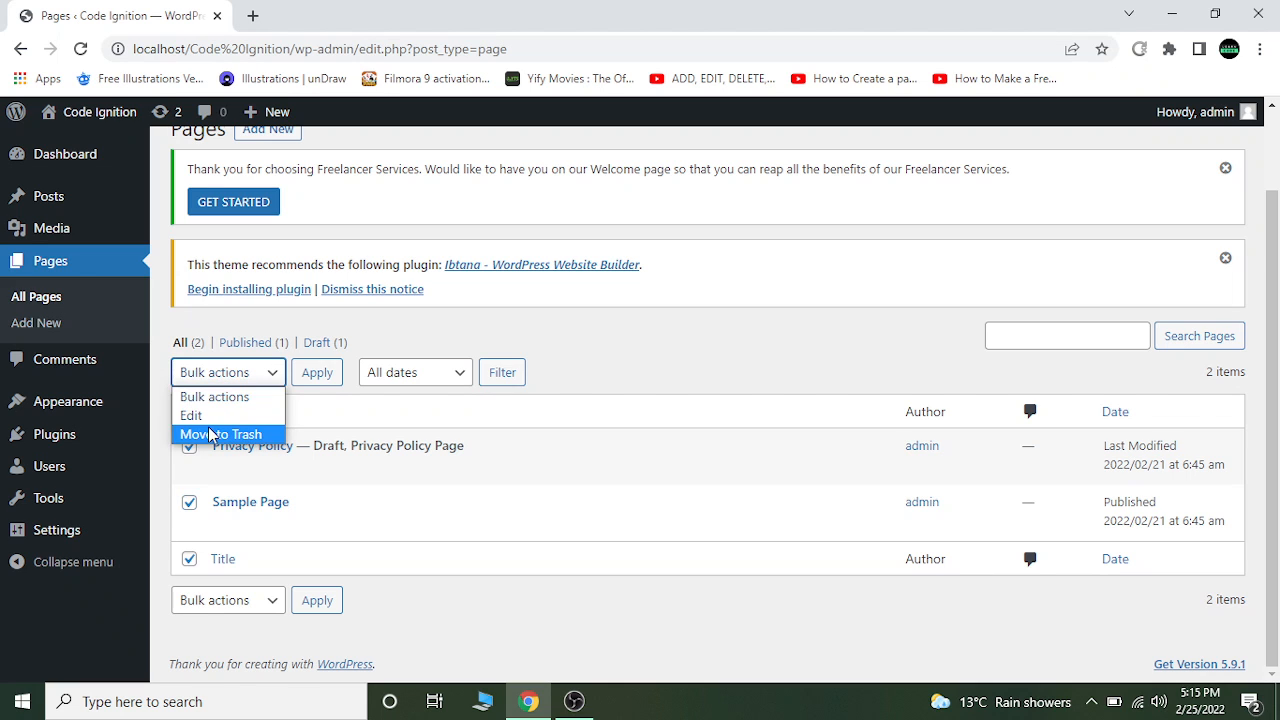
pyautogui.click(237, 436)
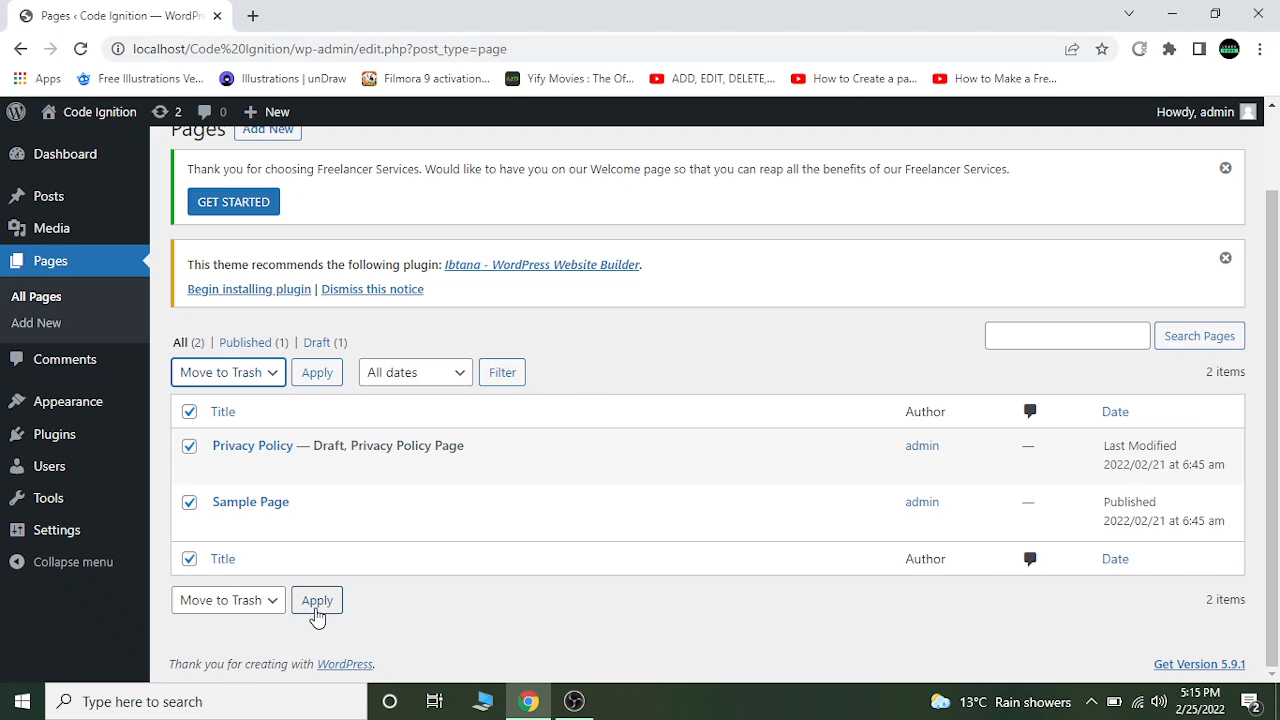
pyautogui.click(316, 609)
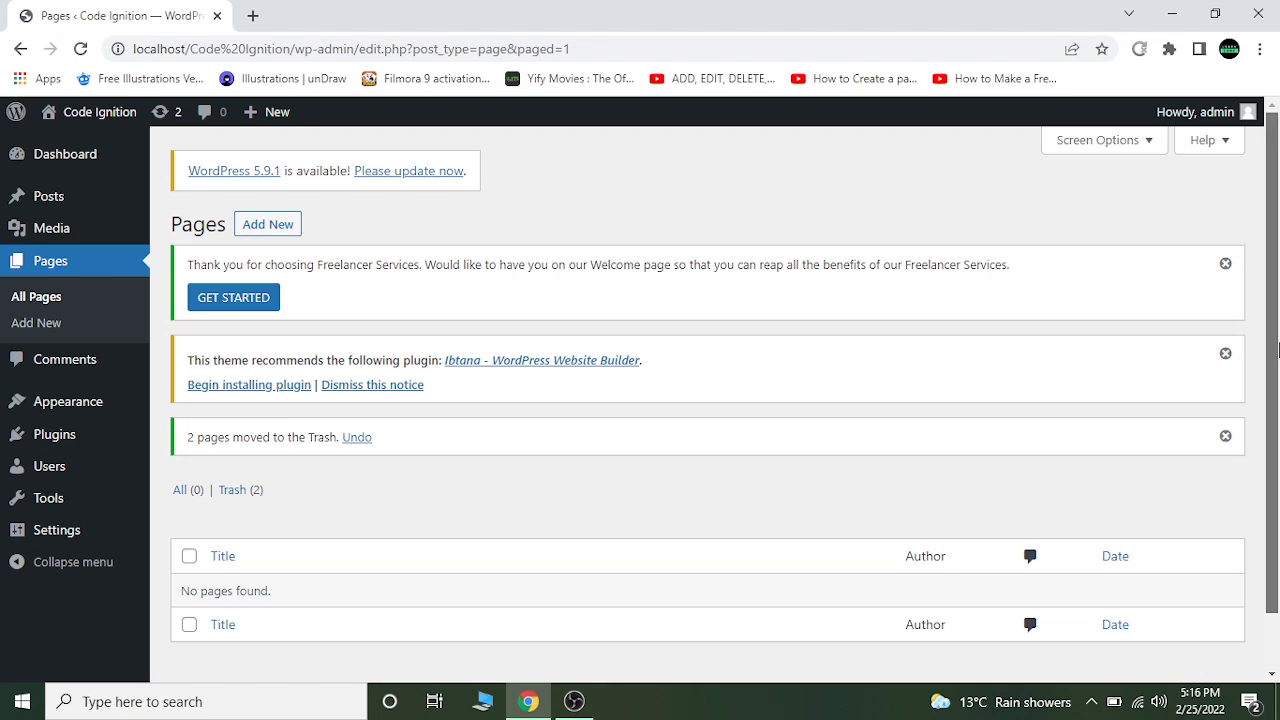
# Permanently delete both trashed pages by emptying the page trash.
pyautogui.scroll(-1, 878, 497)
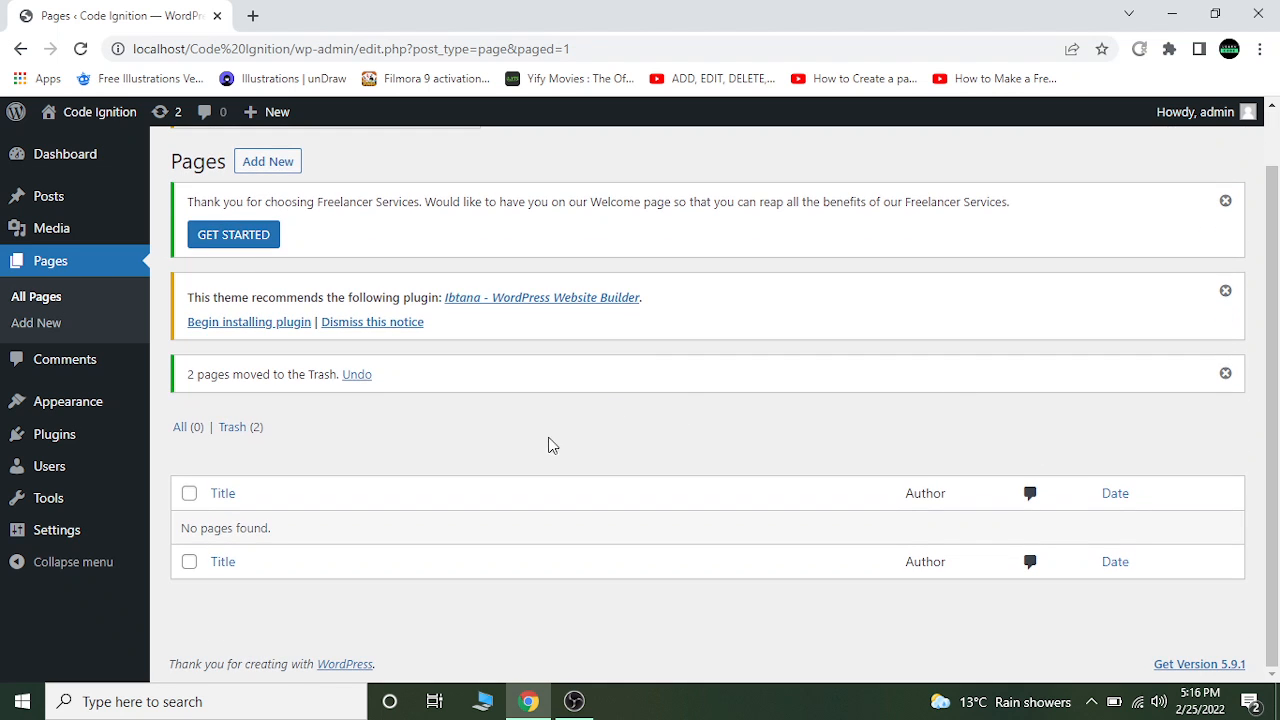
pyautogui.click(247, 442)
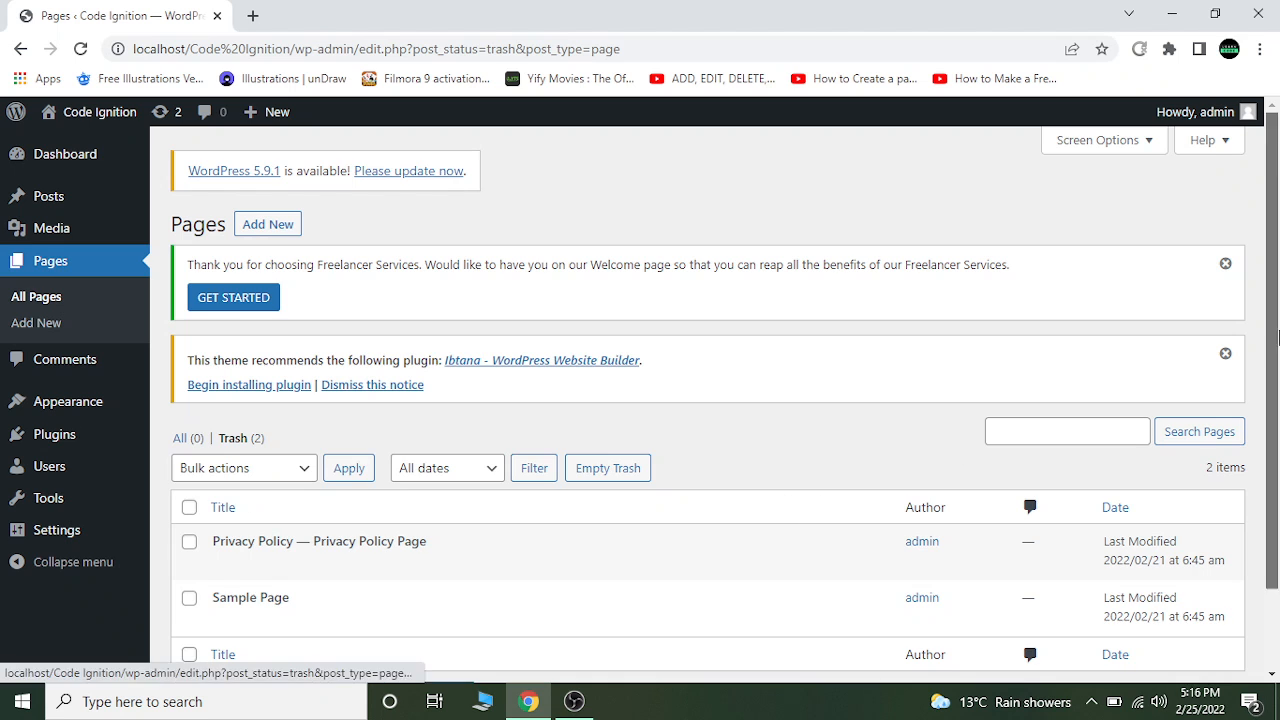
pyautogui.scroll(-2, 1278, 340)
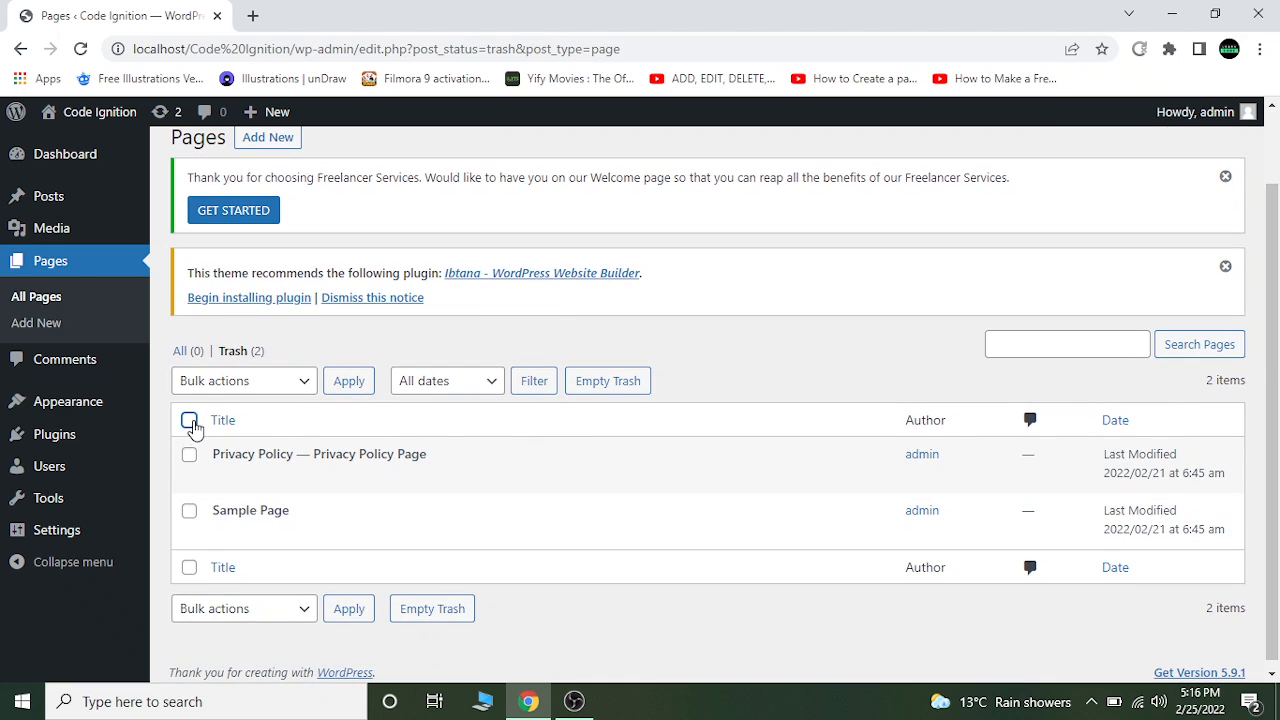
pyautogui.click(190, 421)
pyautogui.click(286, 608)
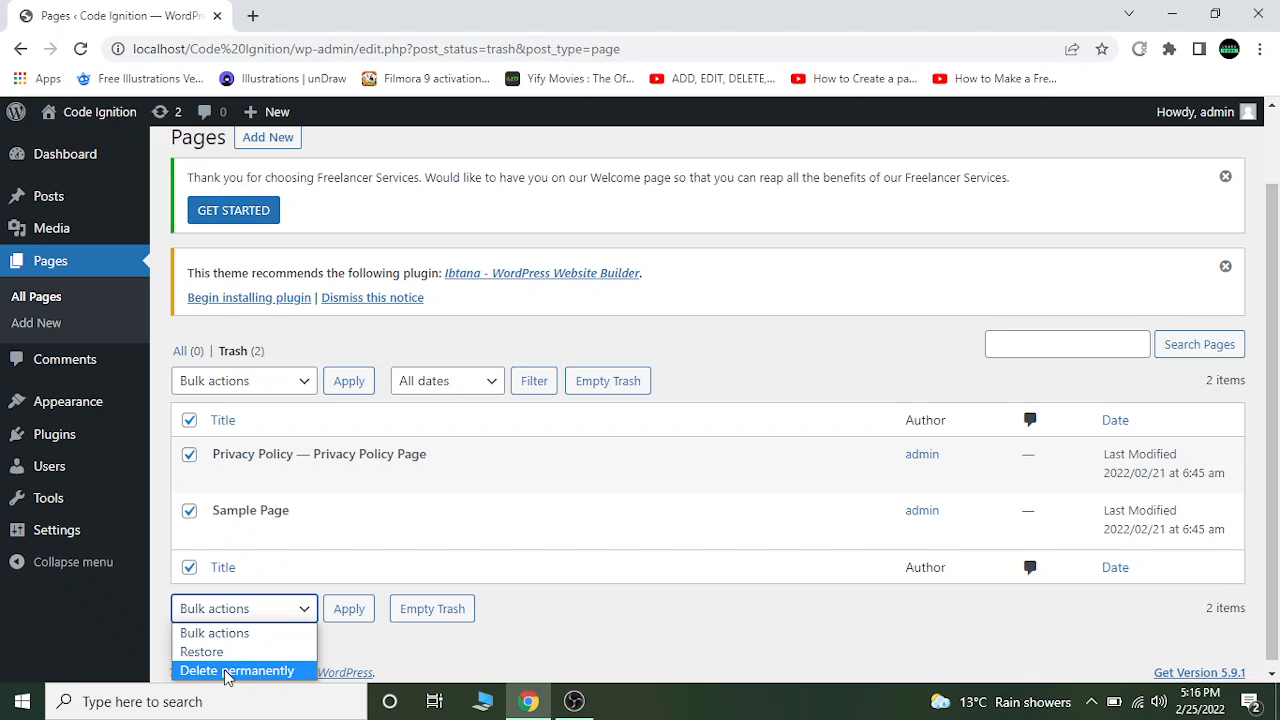
pyautogui.click(265, 671)
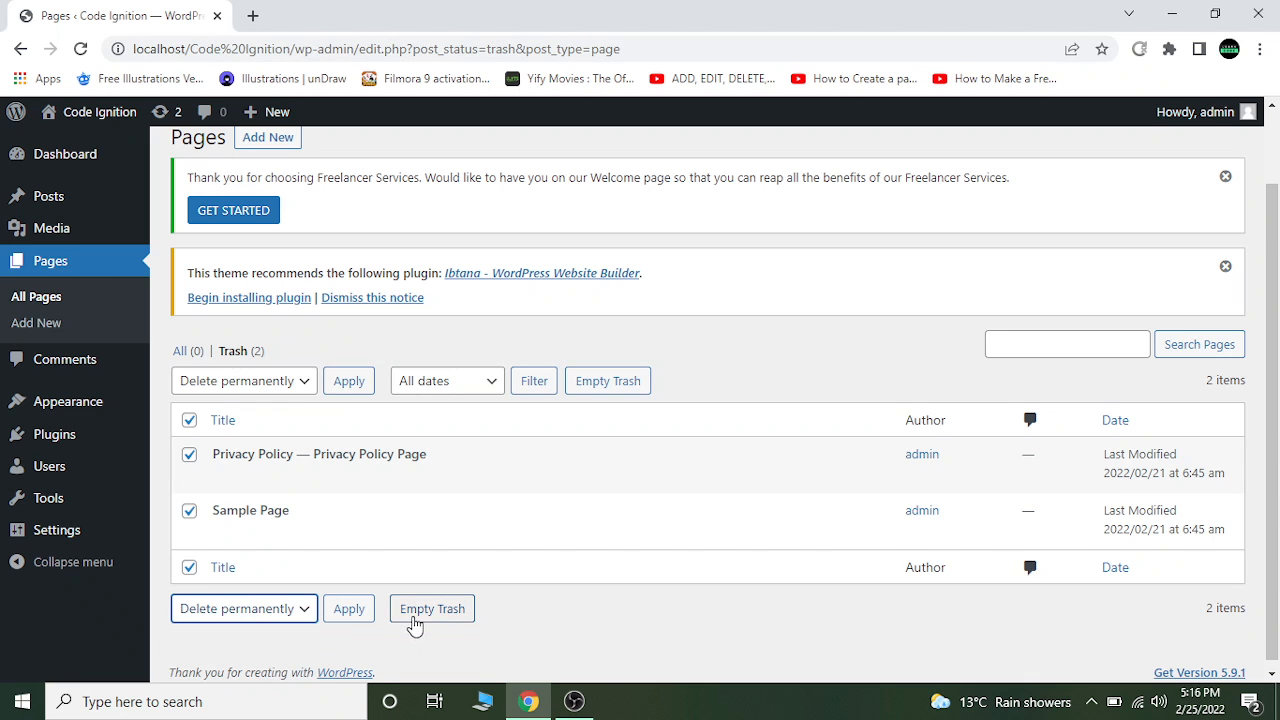
pyautogui.click(417, 621)
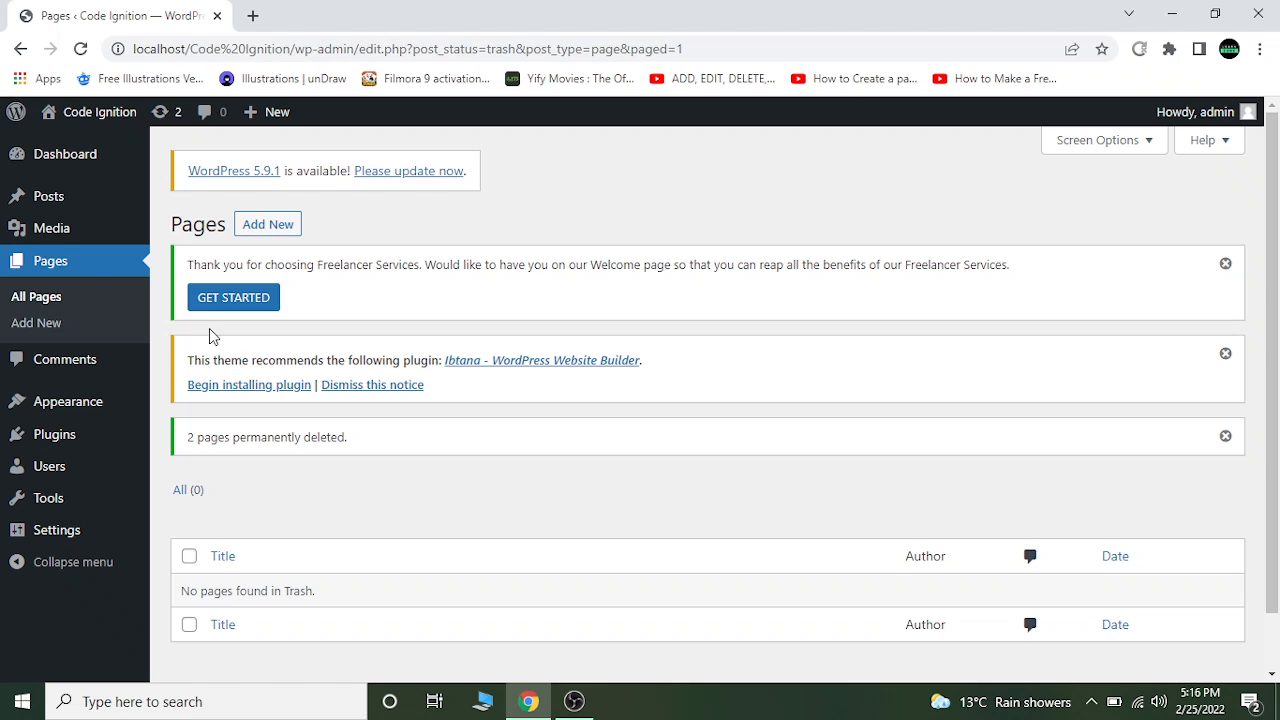
# Add a new page titled "Home" with the paragraph "Hi this is home page .".
pyautogui.click(61, 270)
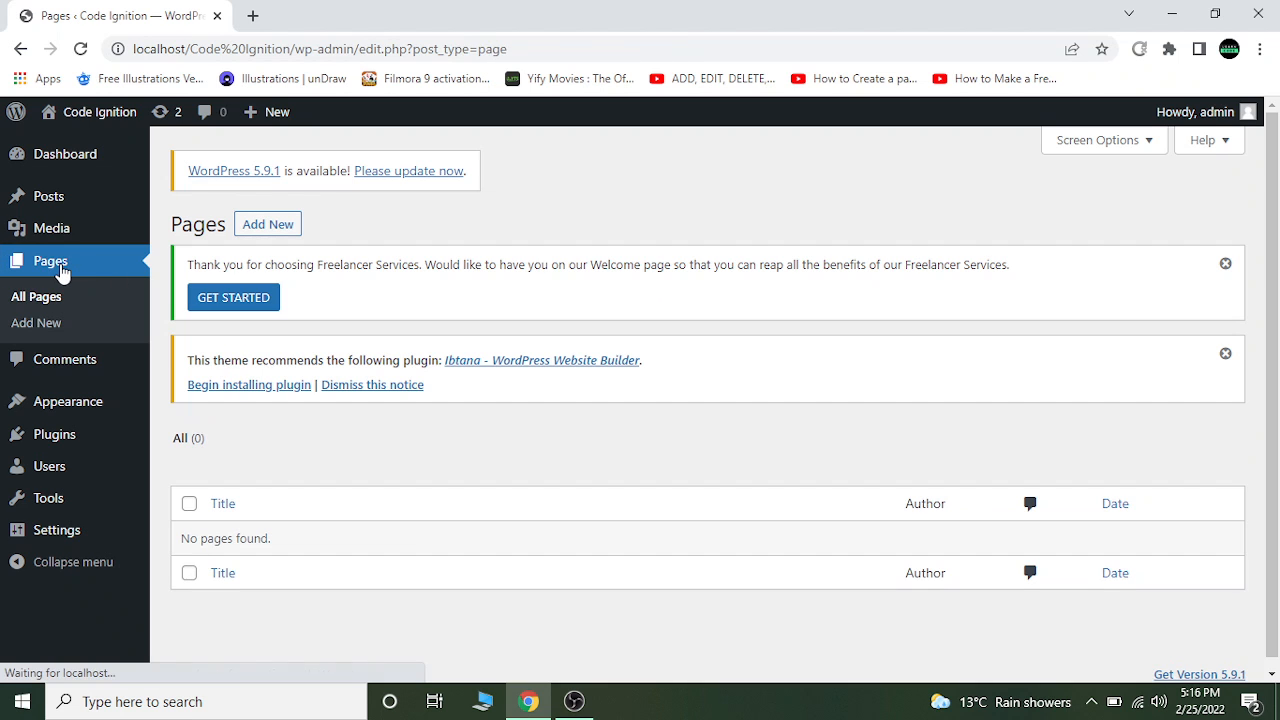
pyautogui.moveTo(287, 545)
pyautogui.mouseDown()
pyautogui.moveTo(168, 549)
pyautogui.moveTo(287, 548)
pyautogui.mouseUp()
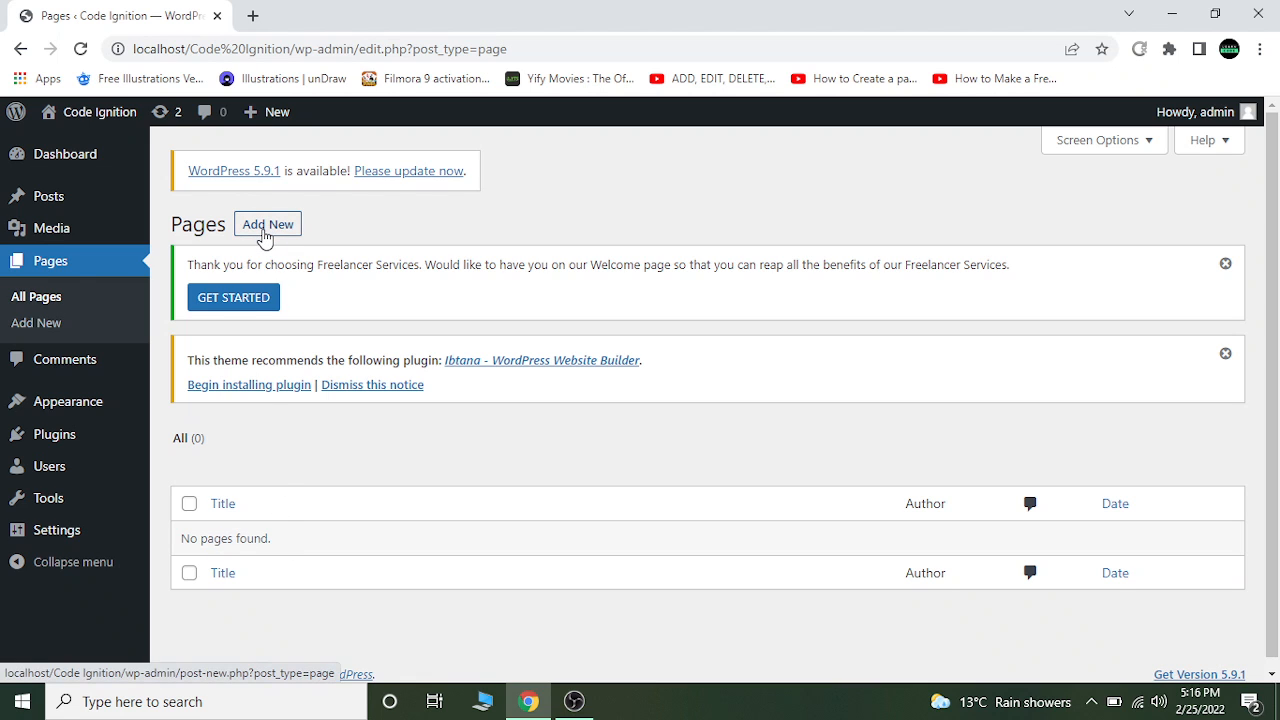
pyautogui.click(265, 231)
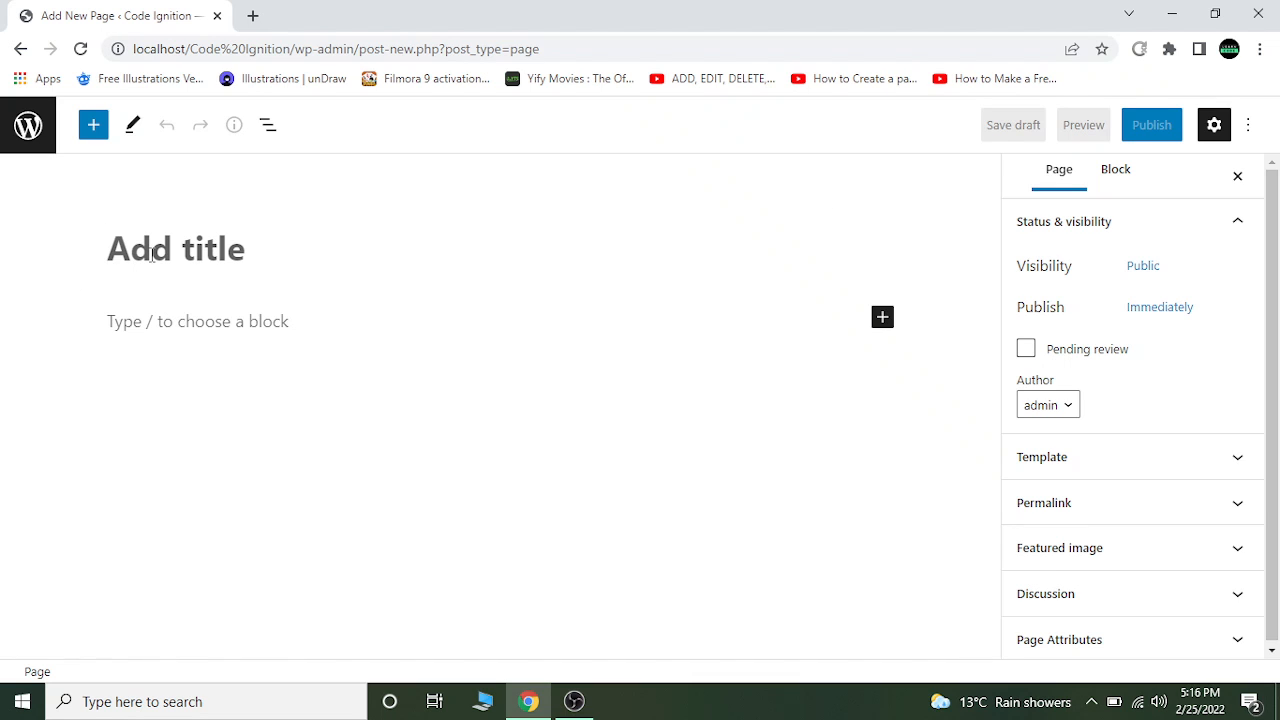
pyautogui.write('Home')
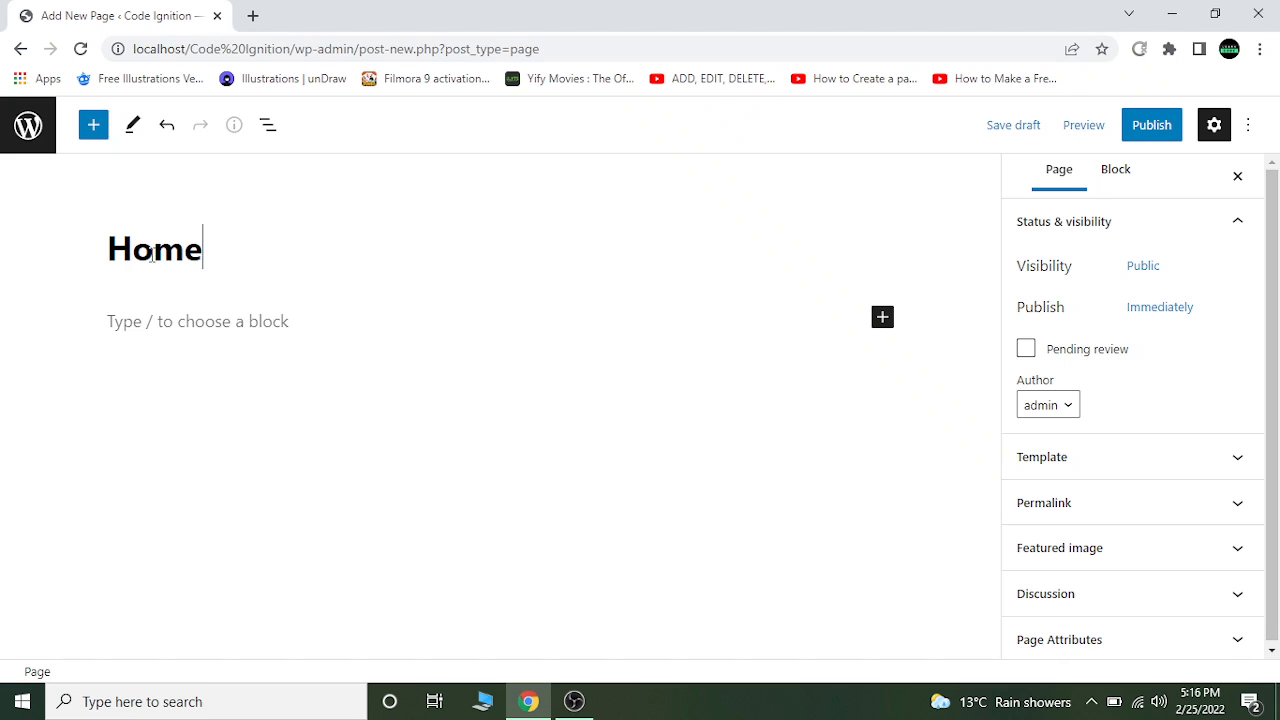
pyautogui.click(270, 335)
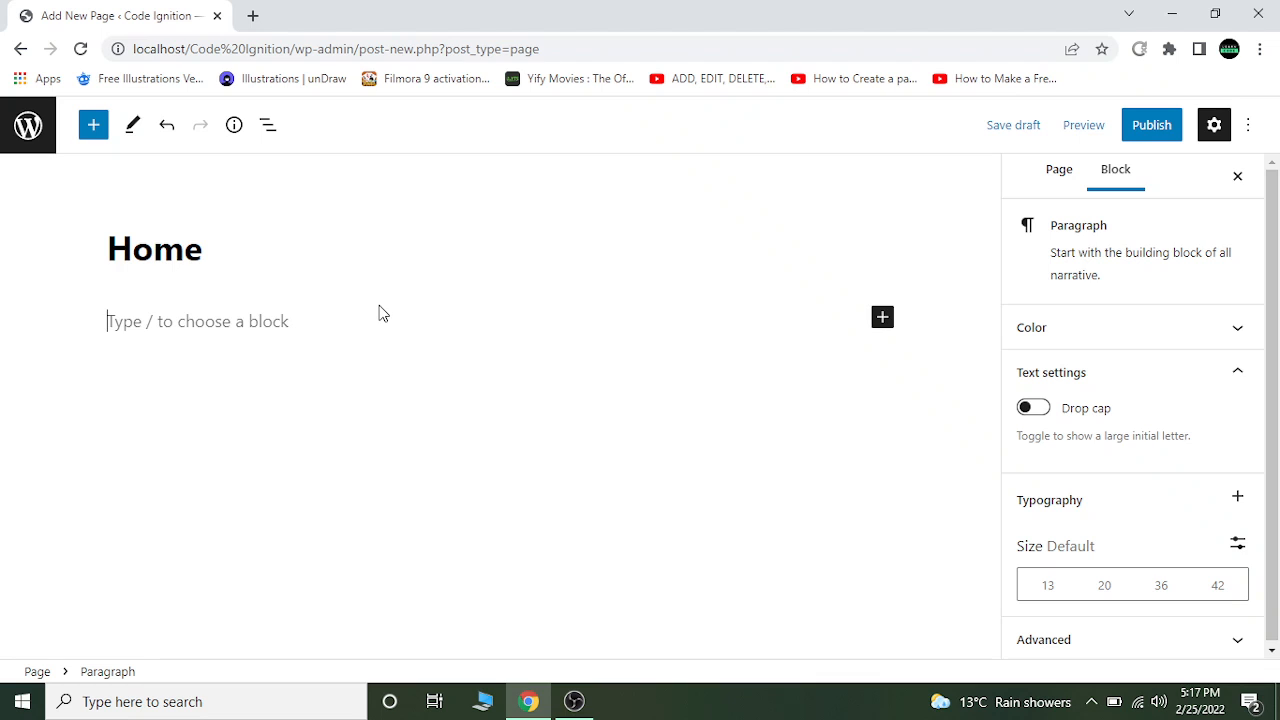
pyautogui.write('Hi ')
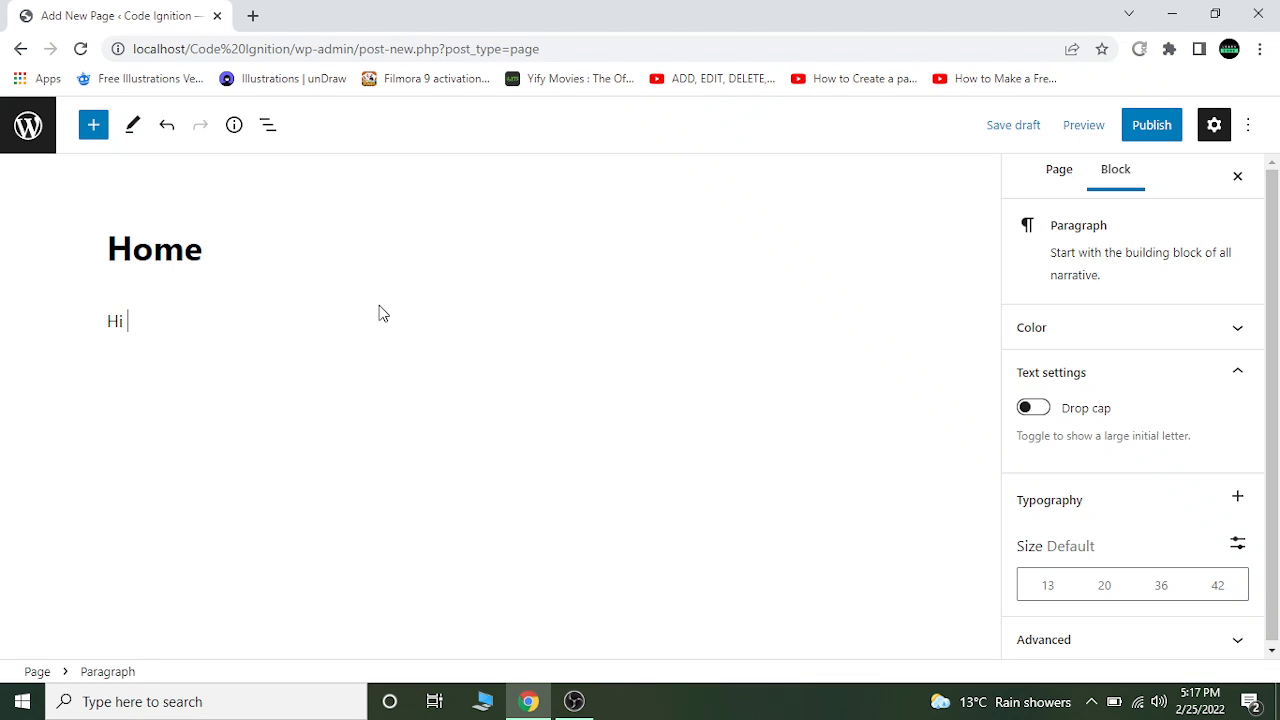
pyautogui.write('this is home page .')
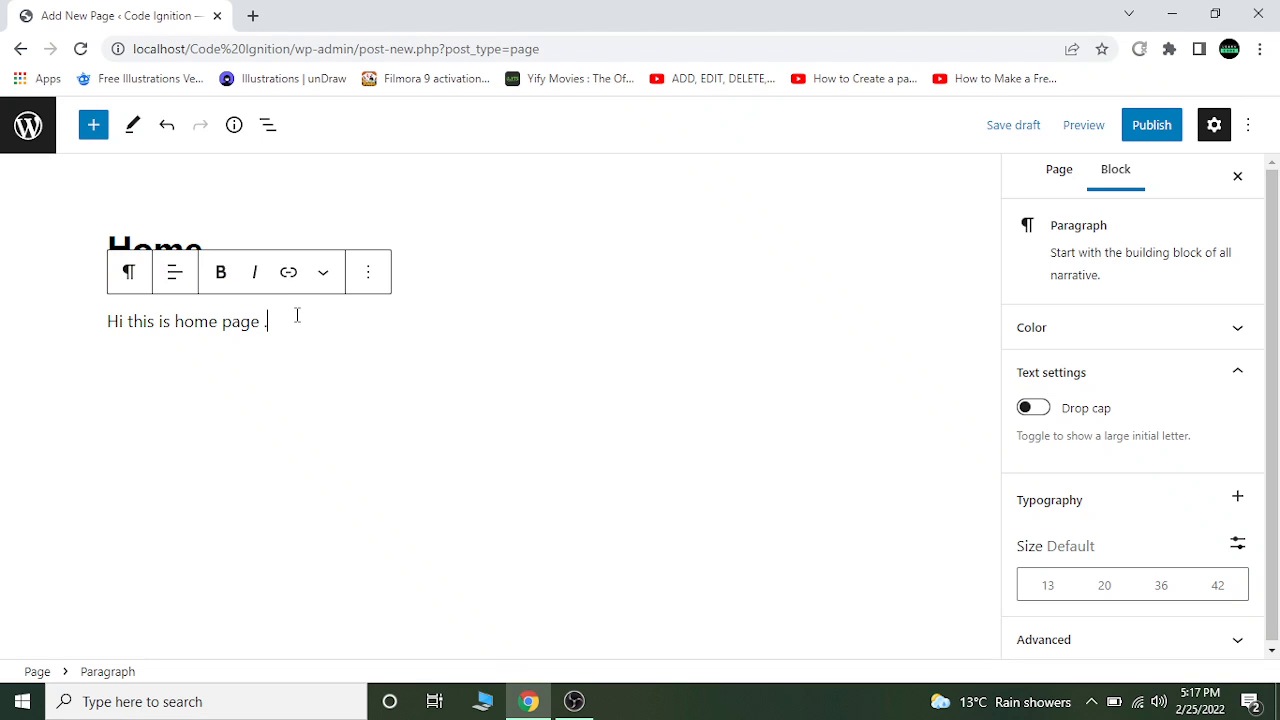
# Publish the Home page and view it on the live site.
pyautogui.click(1140, 133)
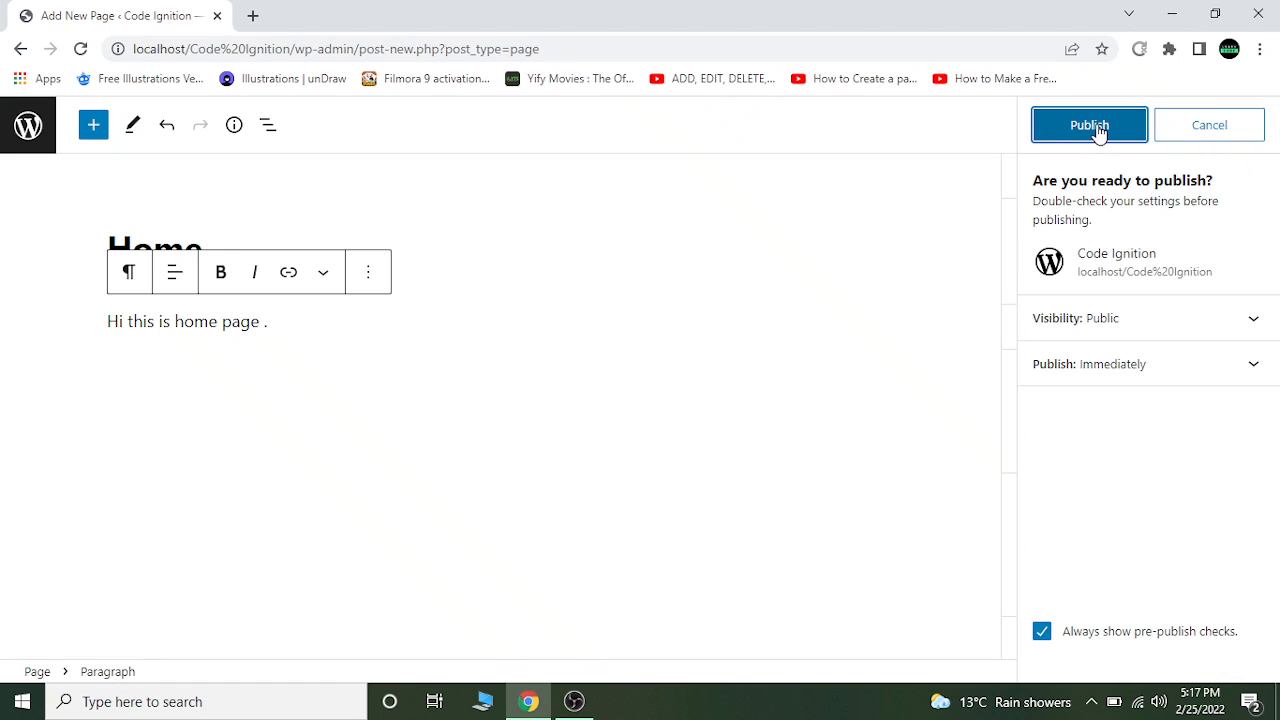
pyautogui.click(1090, 130)
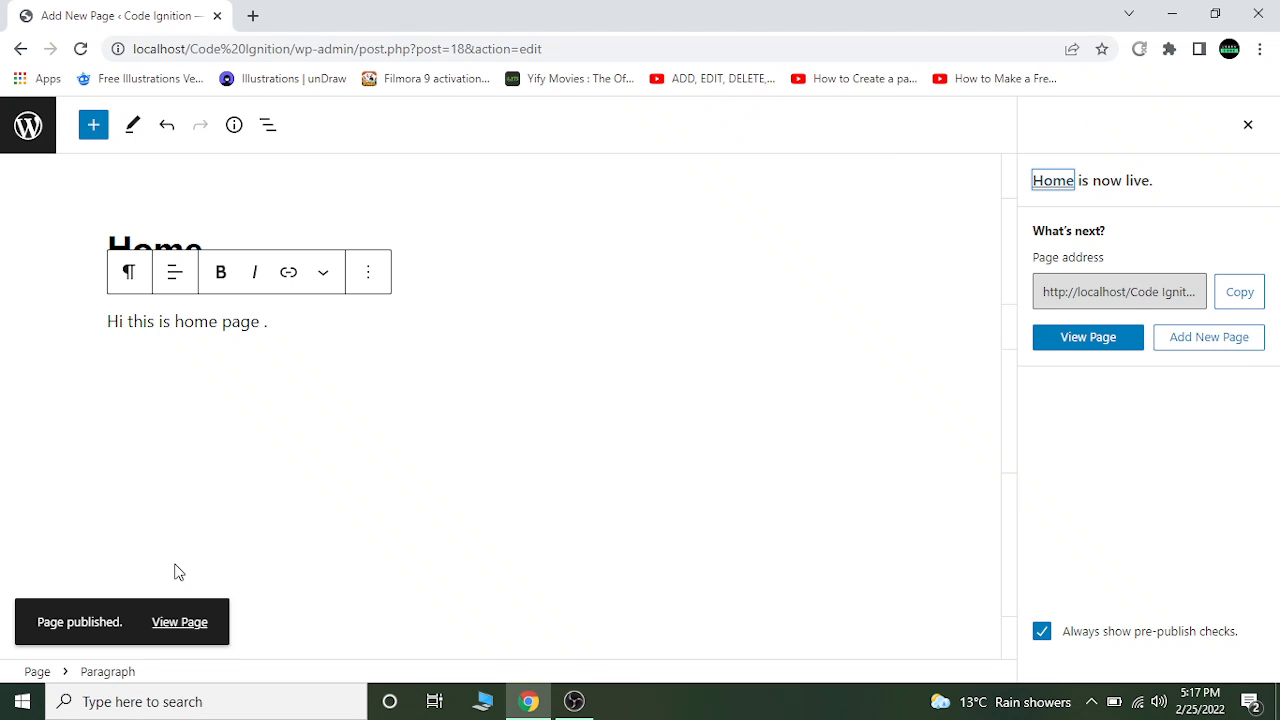
pyautogui.click(176, 622)
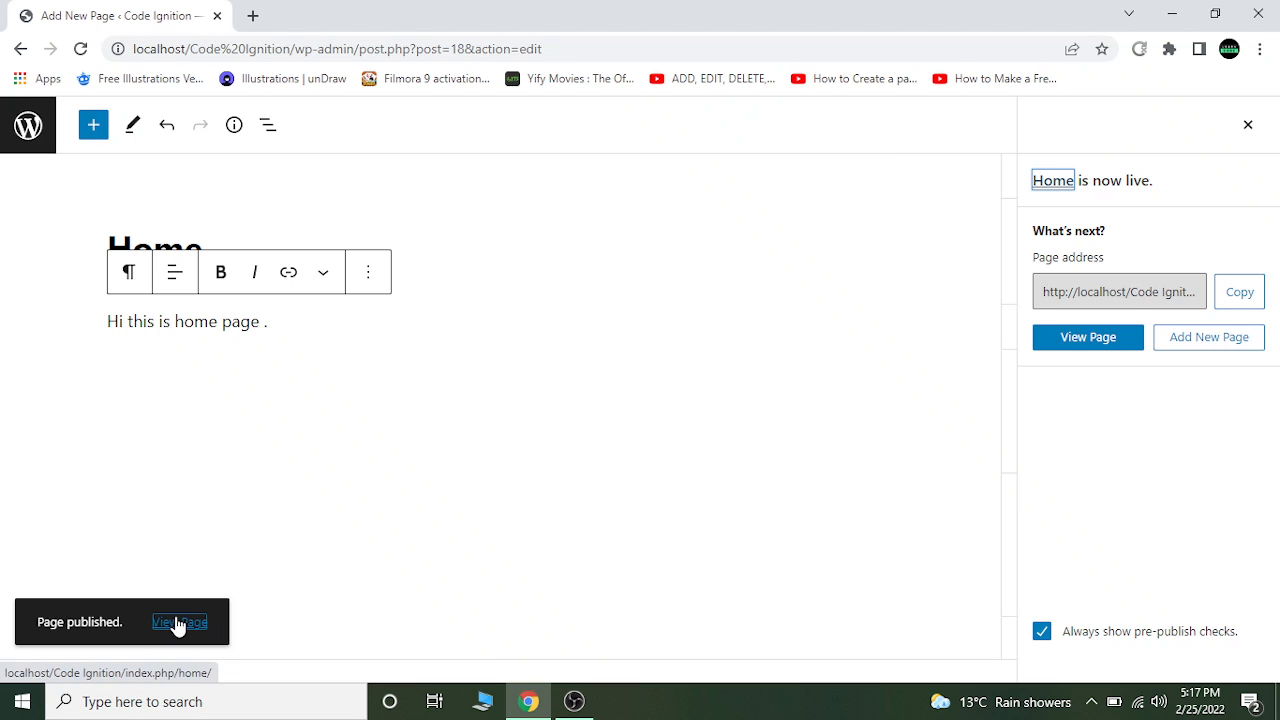
pyautogui.click(176, 624)
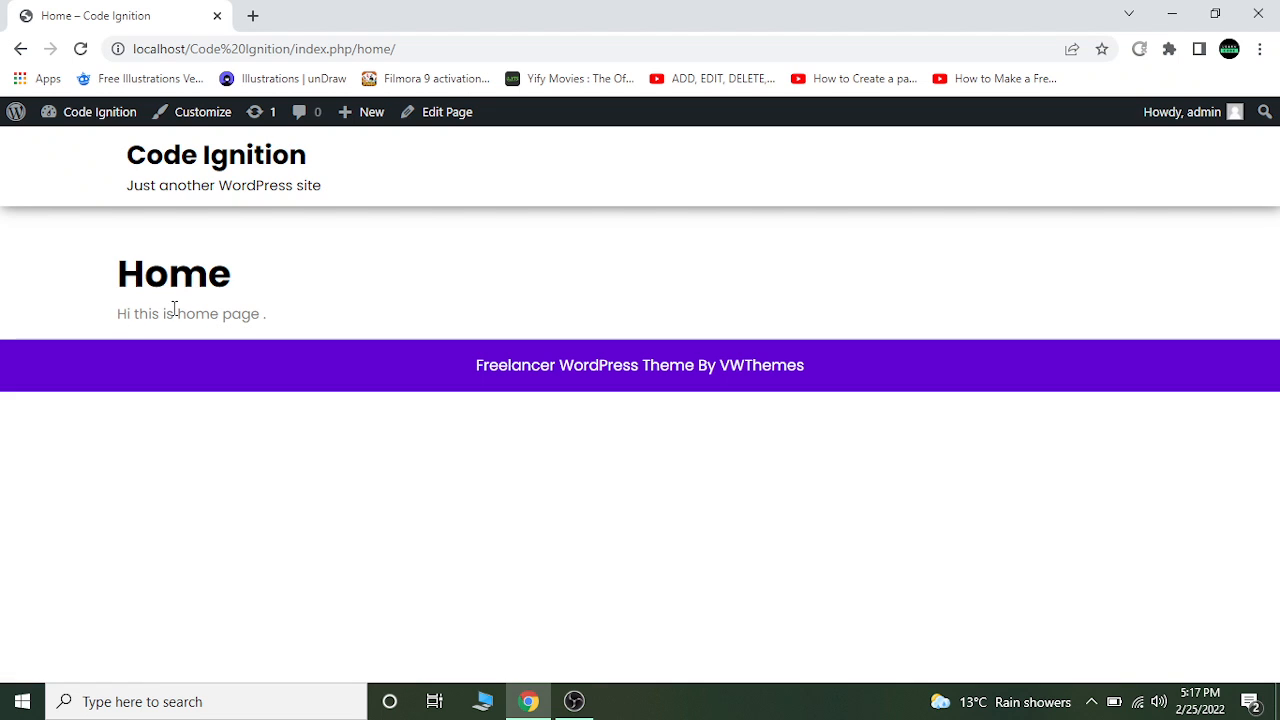
# Copy the full web address of the published Home page.
pyautogui.moveTo(210, 314); pyautogui.dragTo(294, 314)
pyautogui.moveTo(517, 48); pyautogui.dragTo(106, 52)
pyautogui.hotkey('ctrl', 'c')
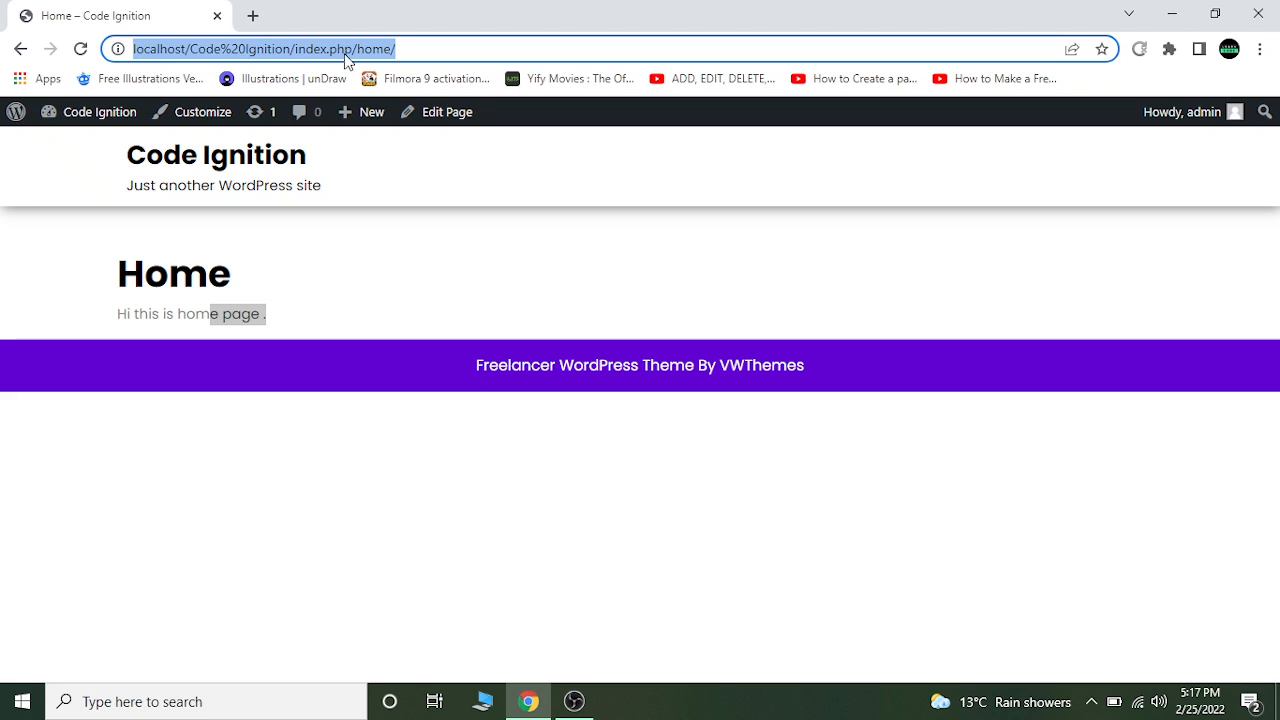
pyautogui.click(310, 258)
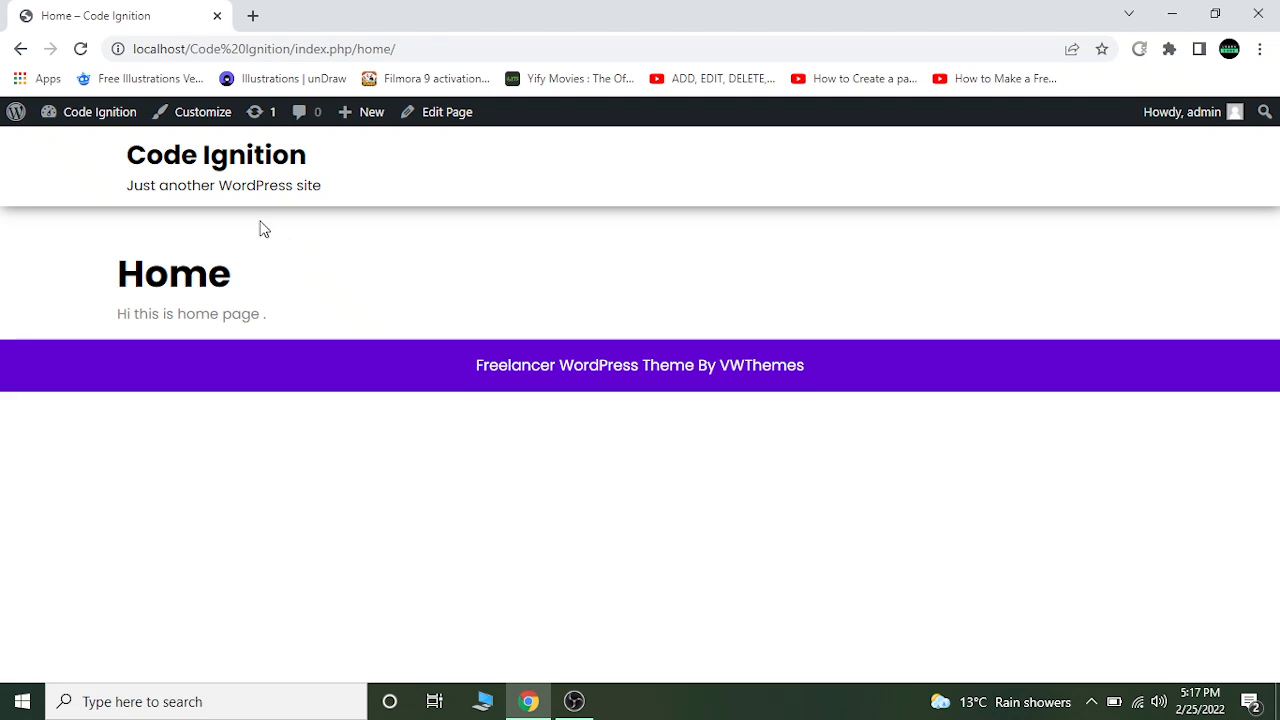
# Compare the site's front page with the Home page by loading the copied address in a new browser tab.
pyautogui.click(186, 166)
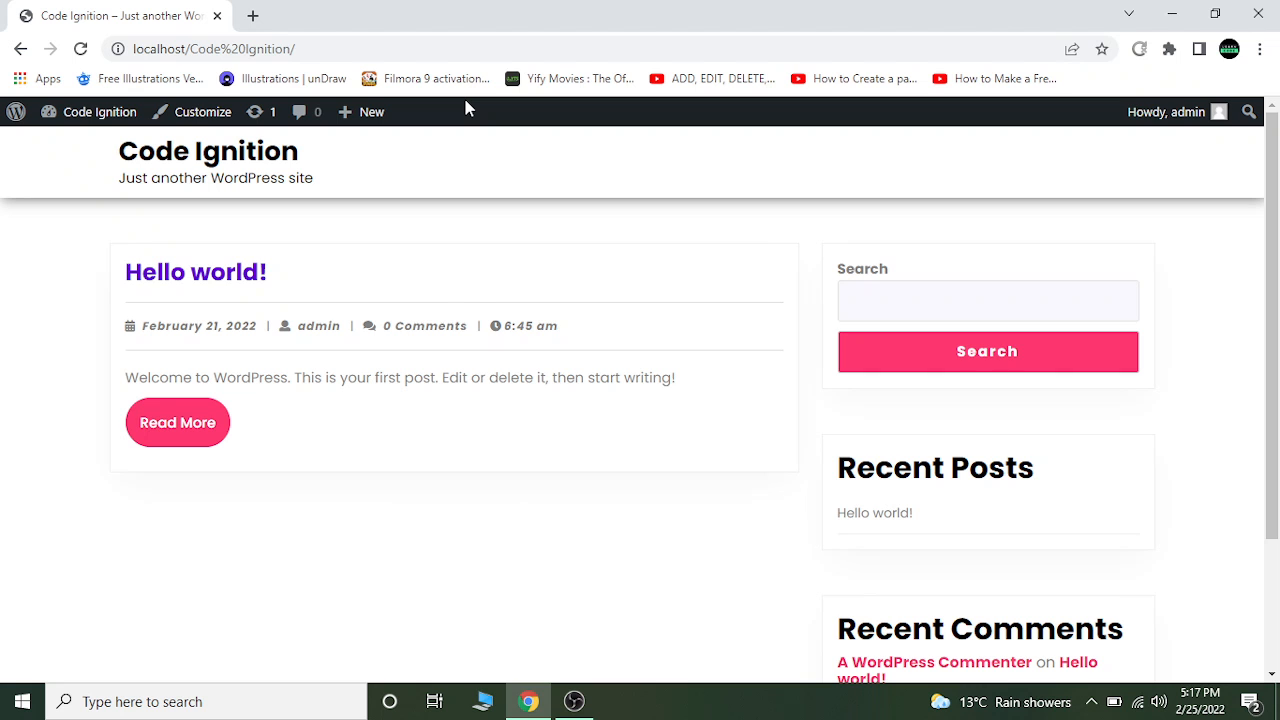
pyautogui.click(252, 15)
pyautogui.hotkey('ctrl', 'v')
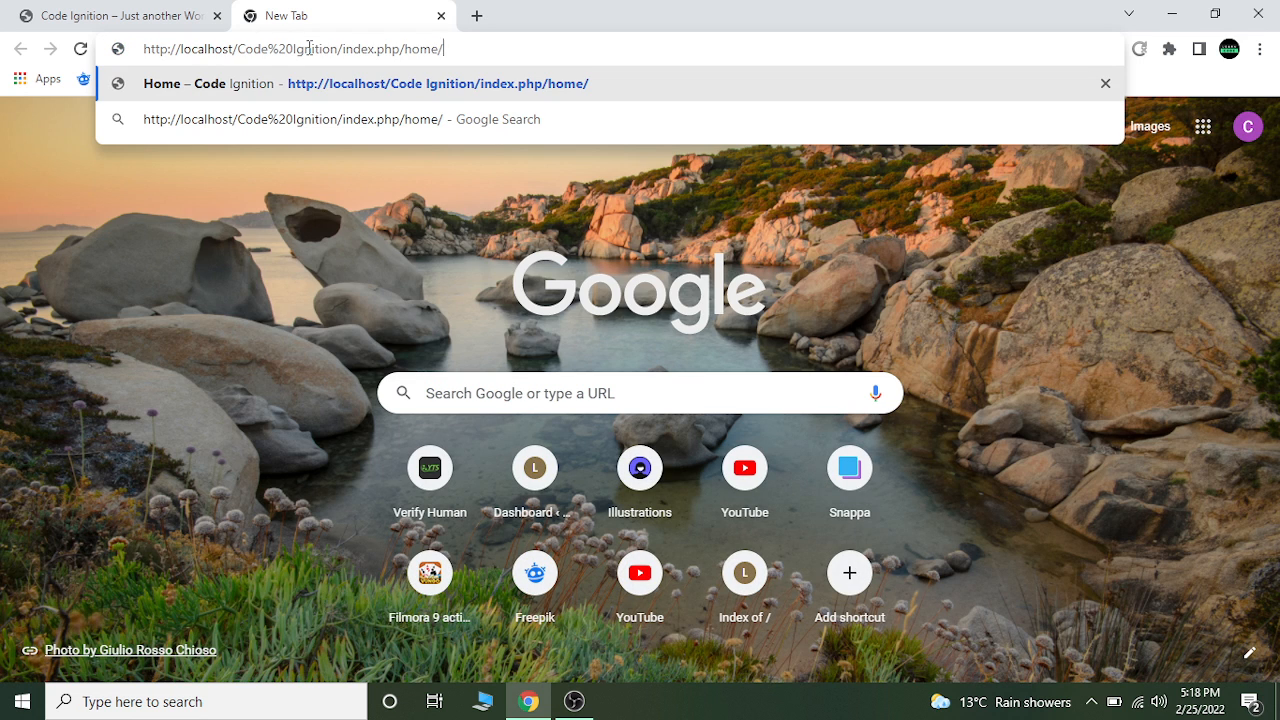
pyautogui.press('Return')
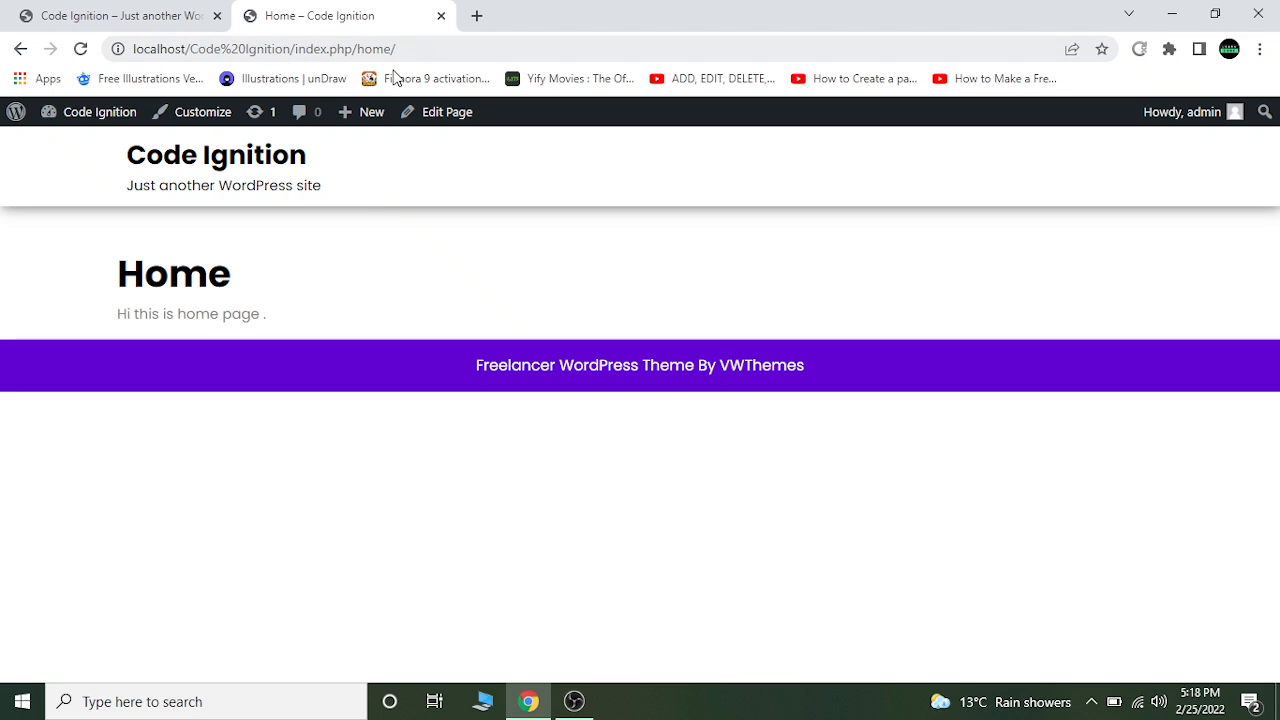
pyautogui.click(157, 12)
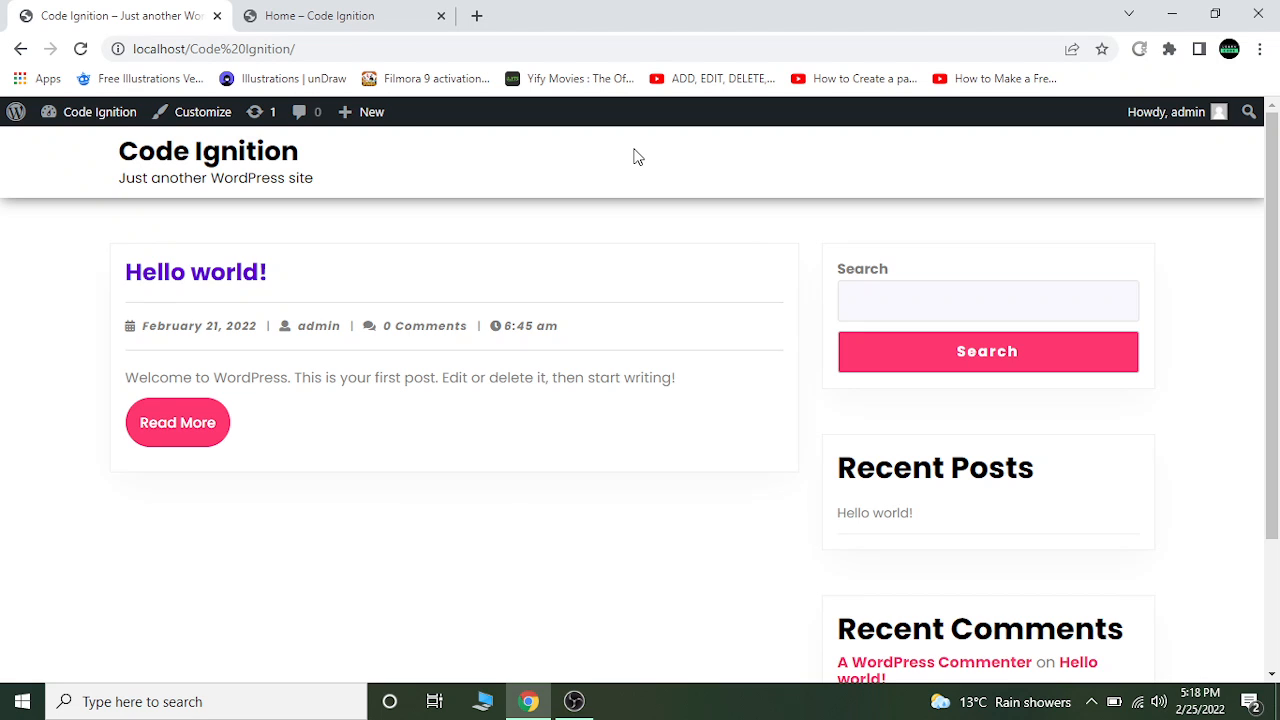
# Open the site's WordPress admin dashboard at localhost/Code%20Ignition/wp-admin/.
pyautogui.click(443, 51)
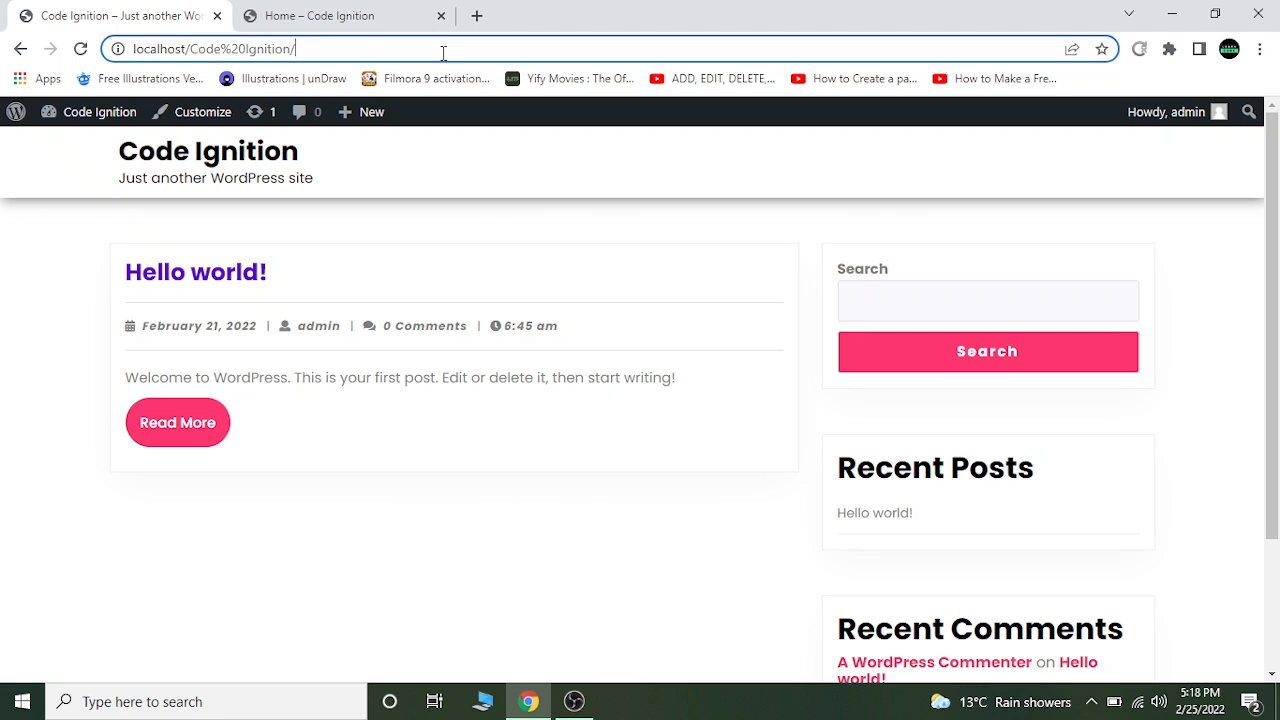
pyautogui.write('wp')
pyautogui.press('Return')
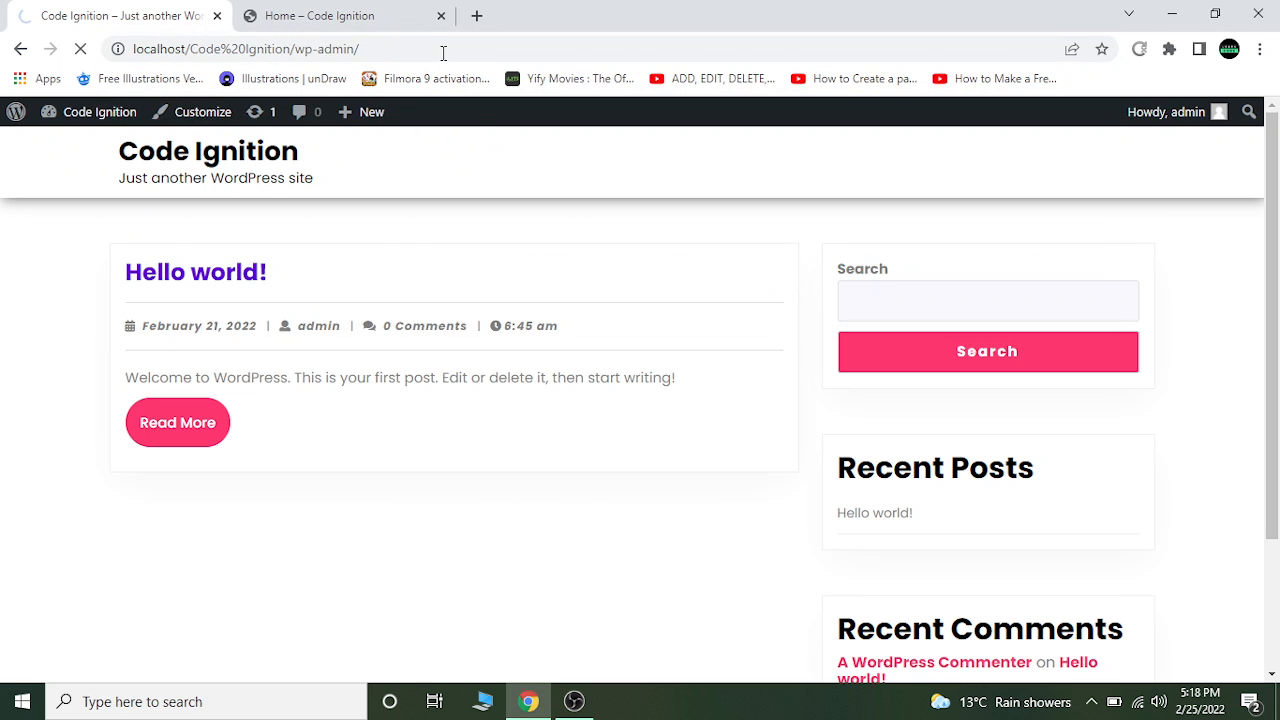
pyautogui.scroll(-1, 1272, 220)
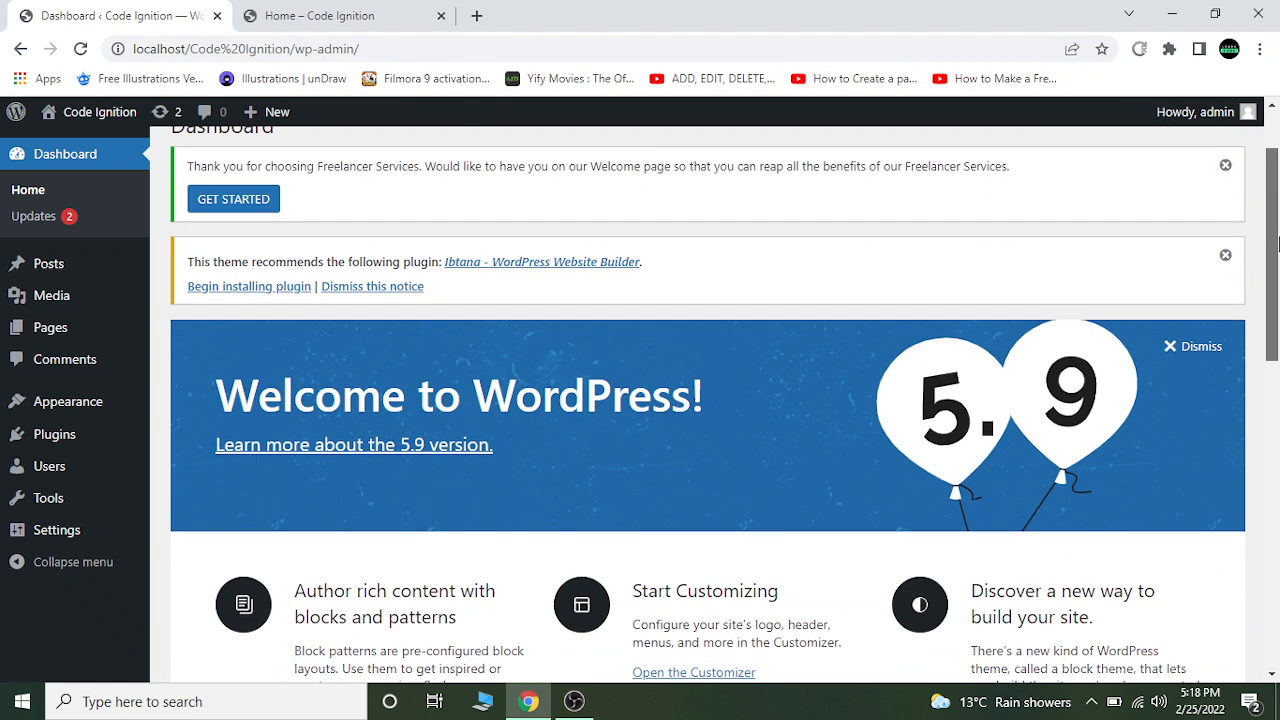
# Add a new page titled "About" with the paragraph "Hi i am about page".
pyautogui.moveTo(85, 298)
pyautogui.moveTo(123, 323)
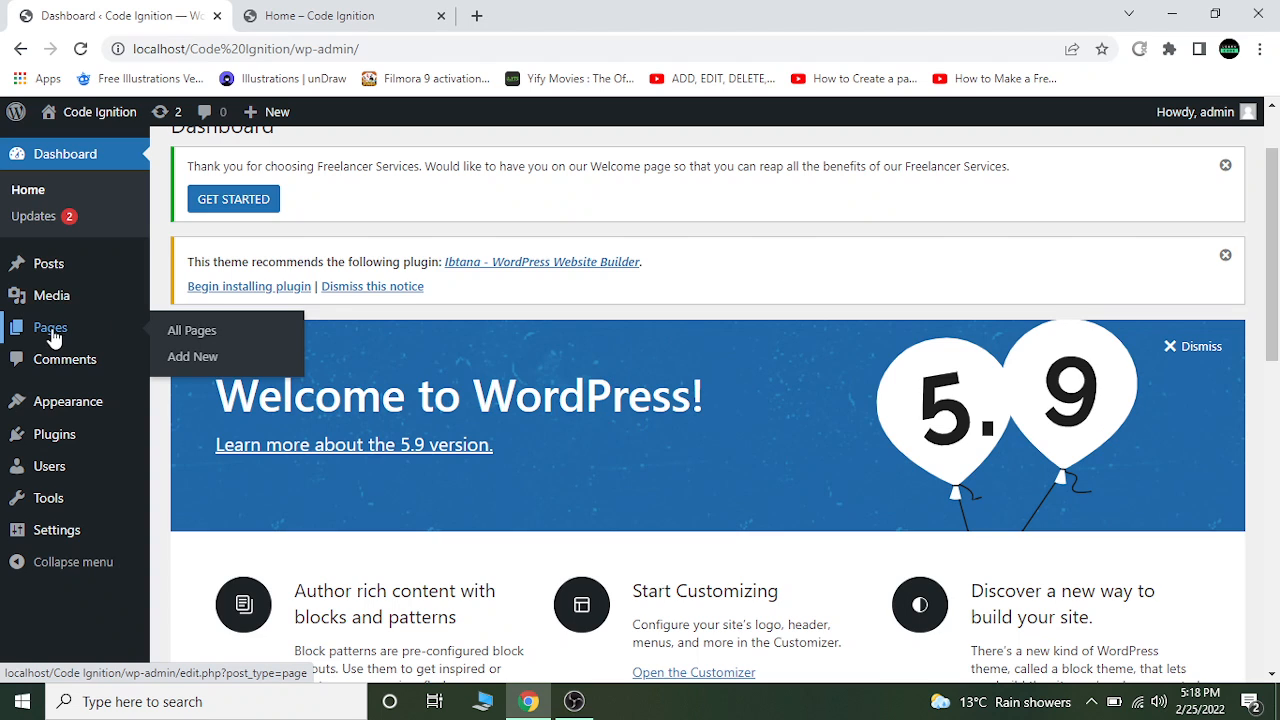
pyautogui.click(208, 358)
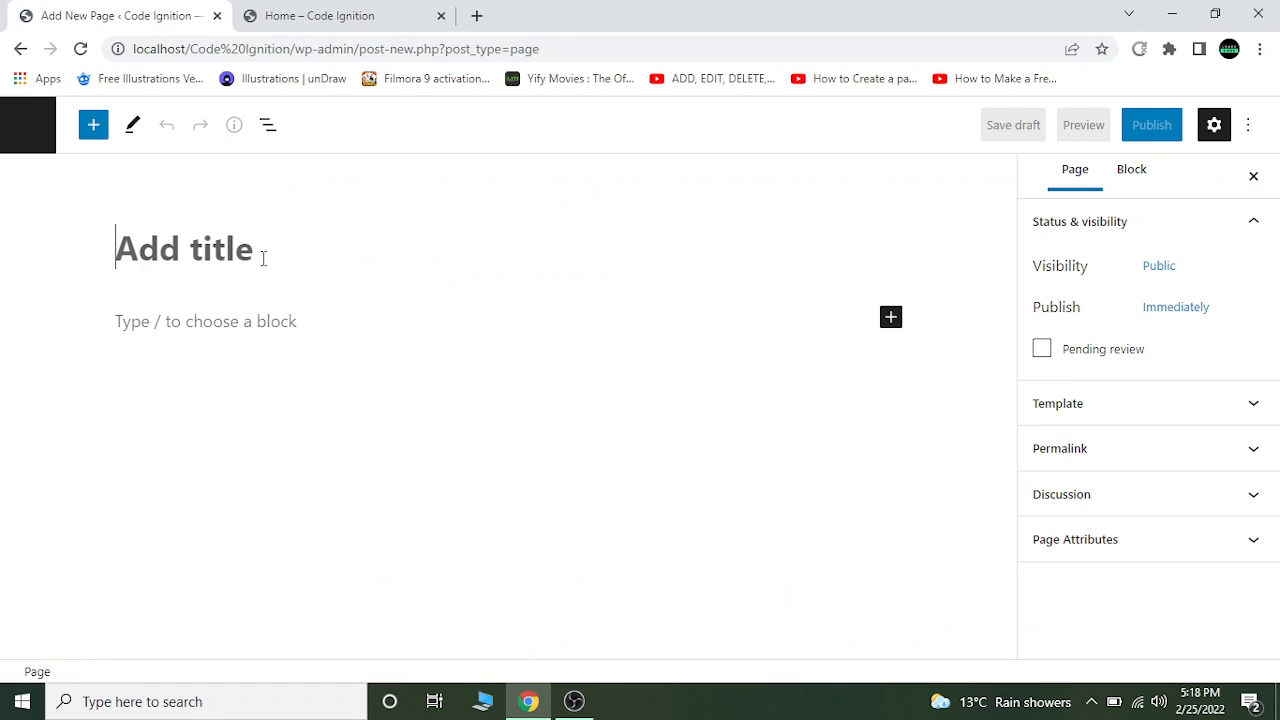
pyautogui.write('About')
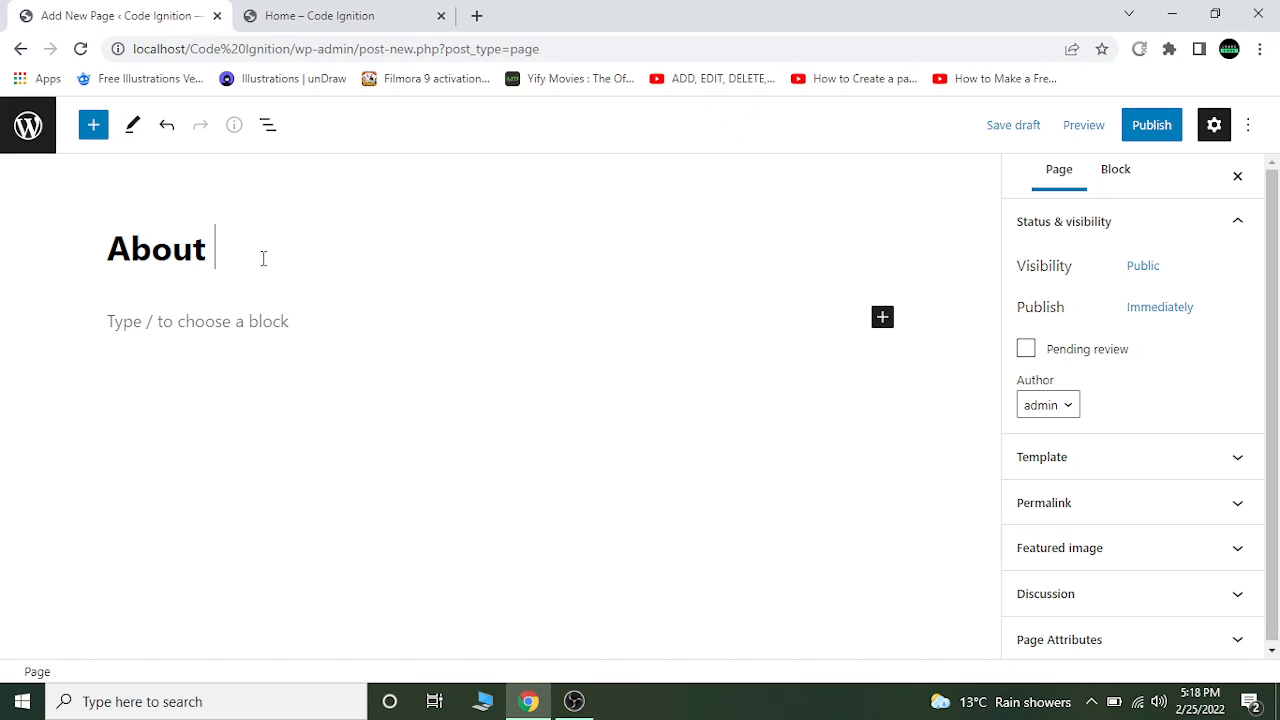
pyautogui.click(331, 324)
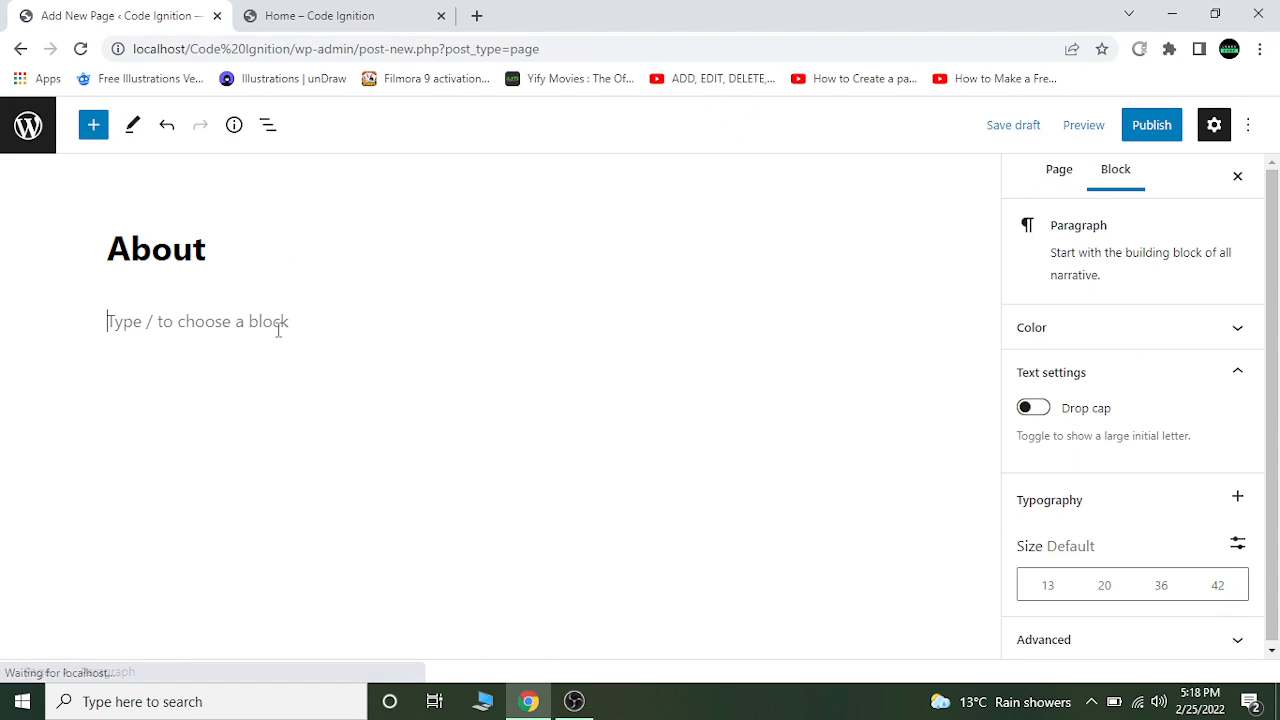
pyautogui.write('Hi i')
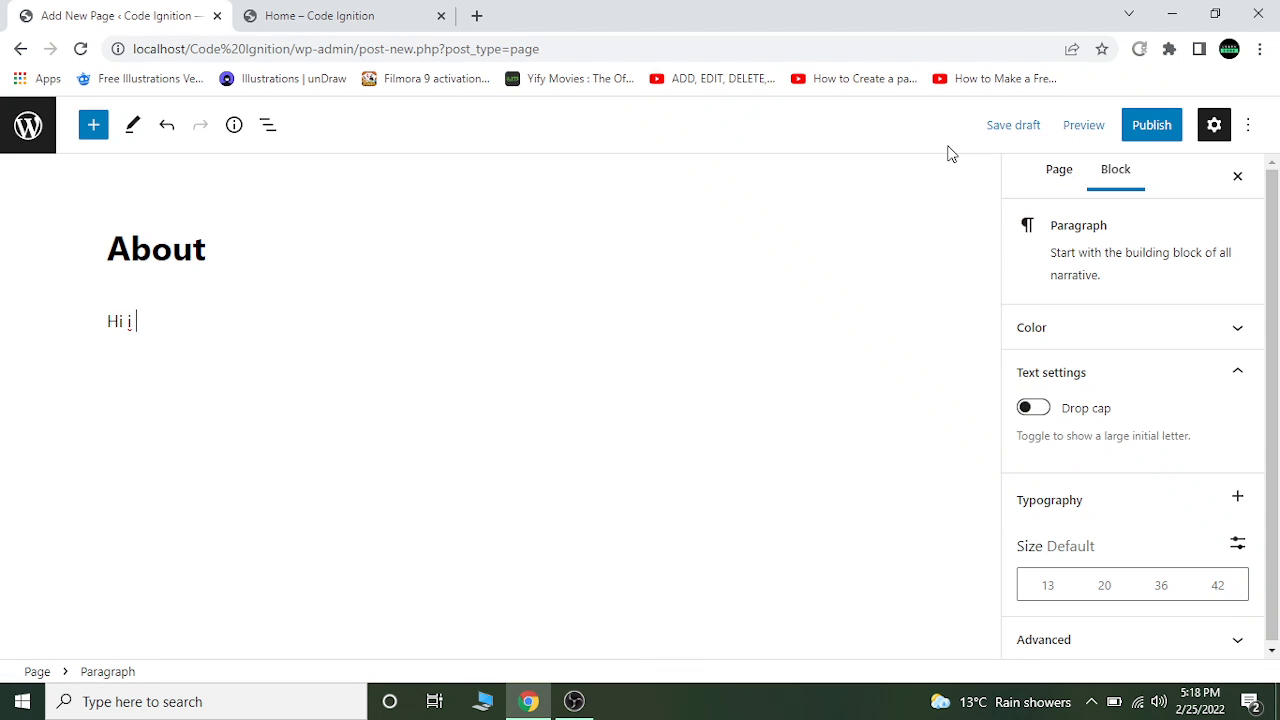
pyautogui.write(' am about page')
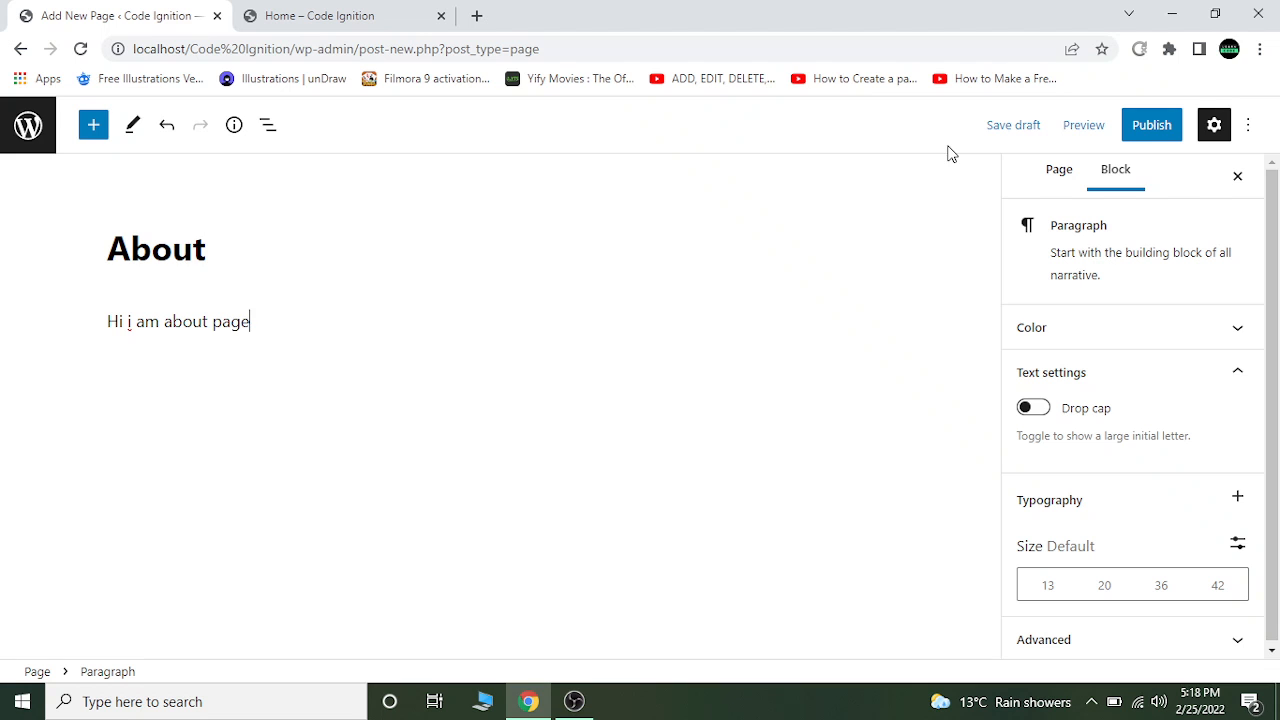
# Publish the About page and return to the list of all pages.
pyautogui.click(1155, 135)
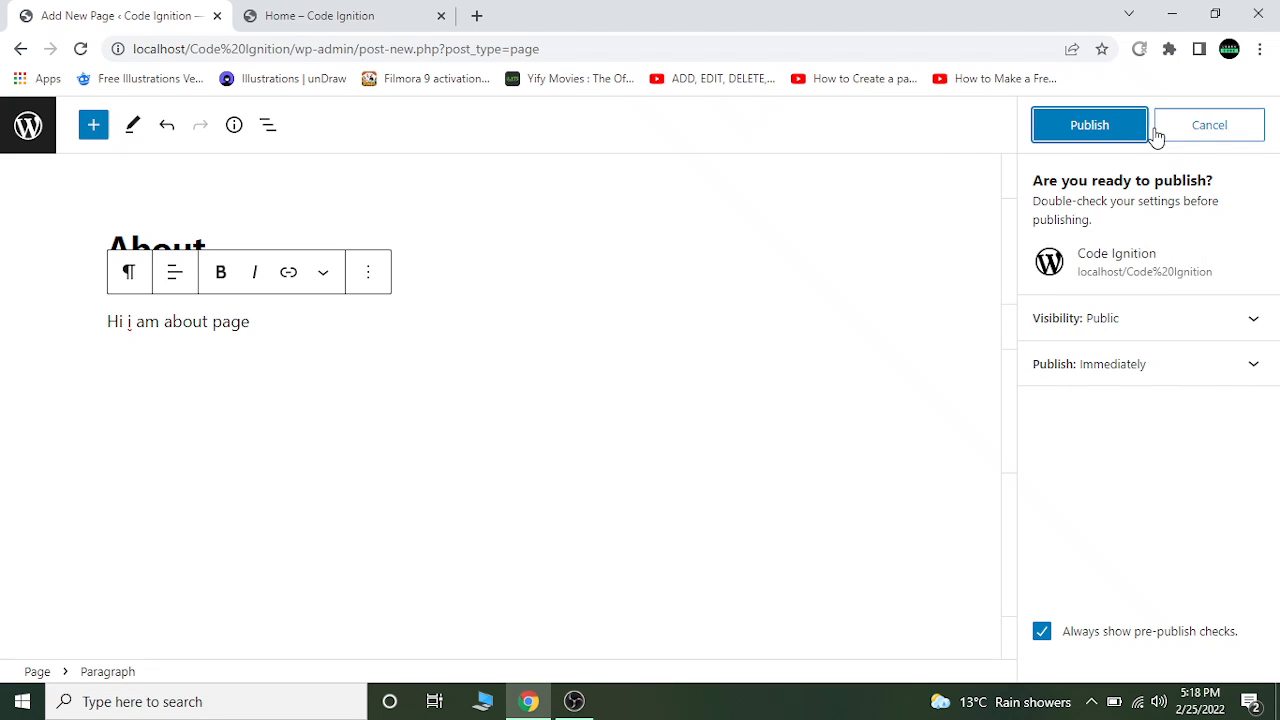
pyautogui.click(1089, 126)
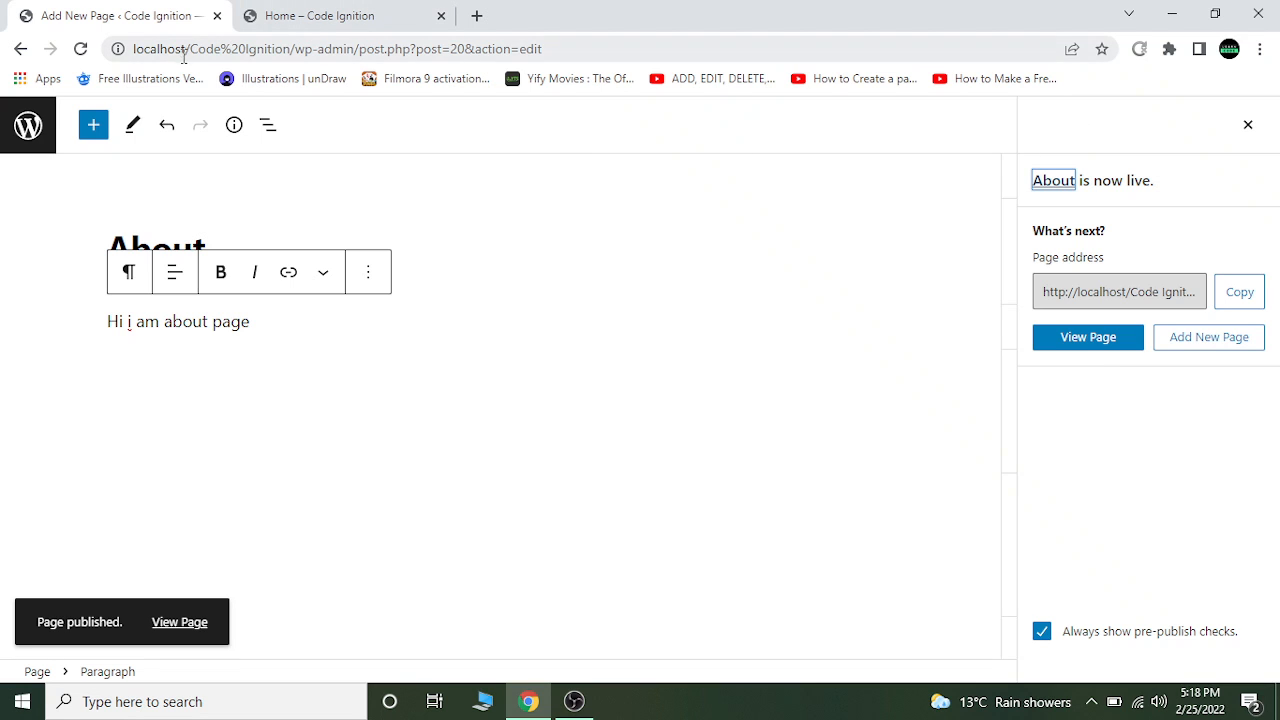
pyautogui.click(27, 135)
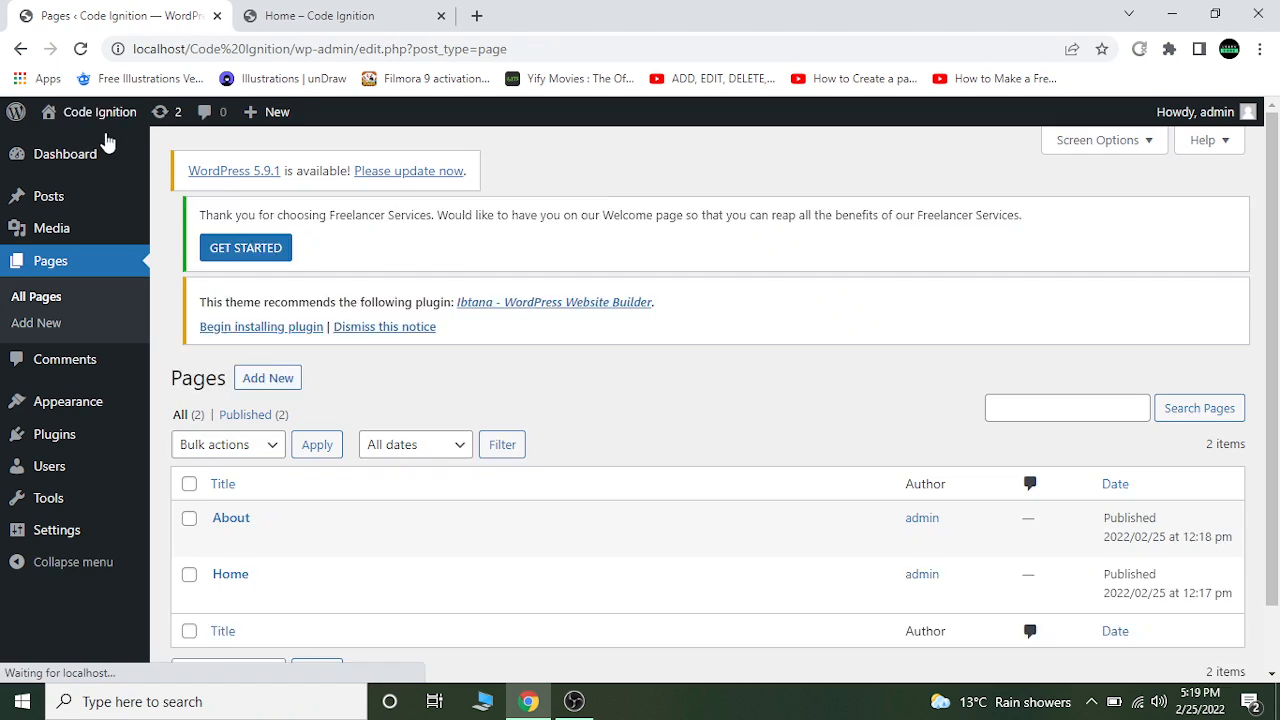
pyautogui.moveTo(98, 120)
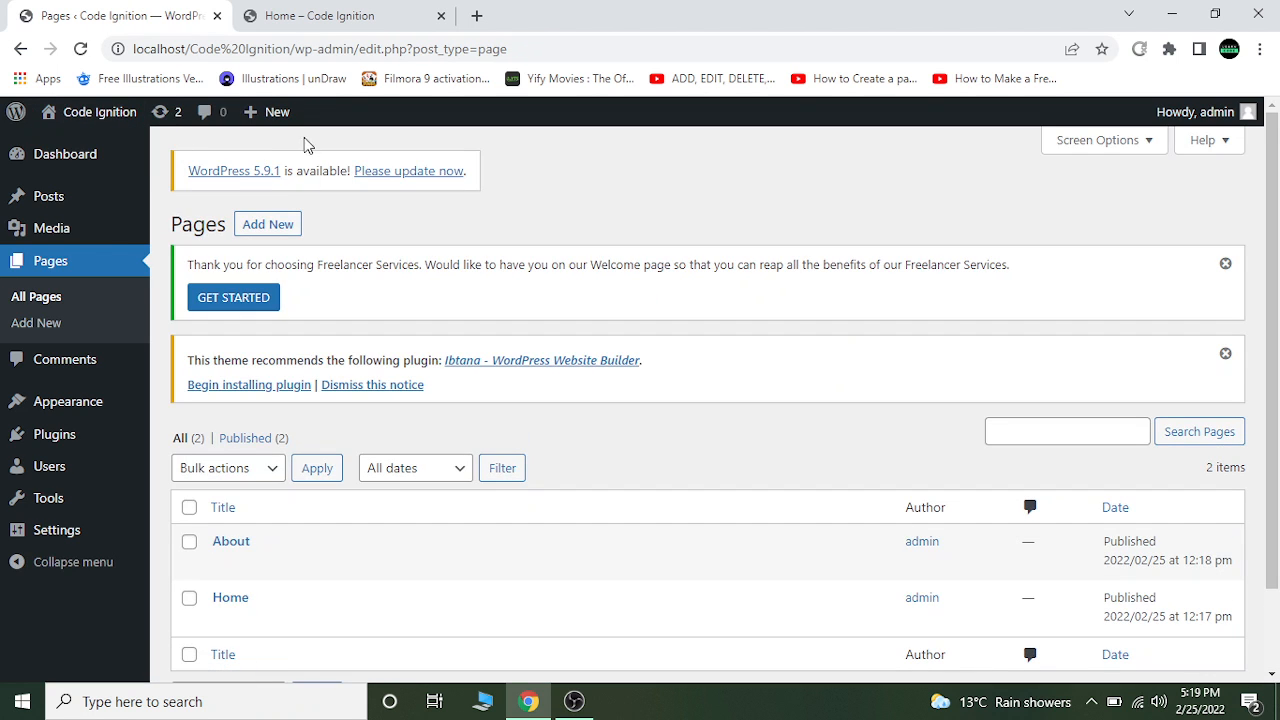
# In the site's menu editor, remove the default Home custom link, About page and Home page items from the first menu.
pyautogui.moveTo(48, 410)
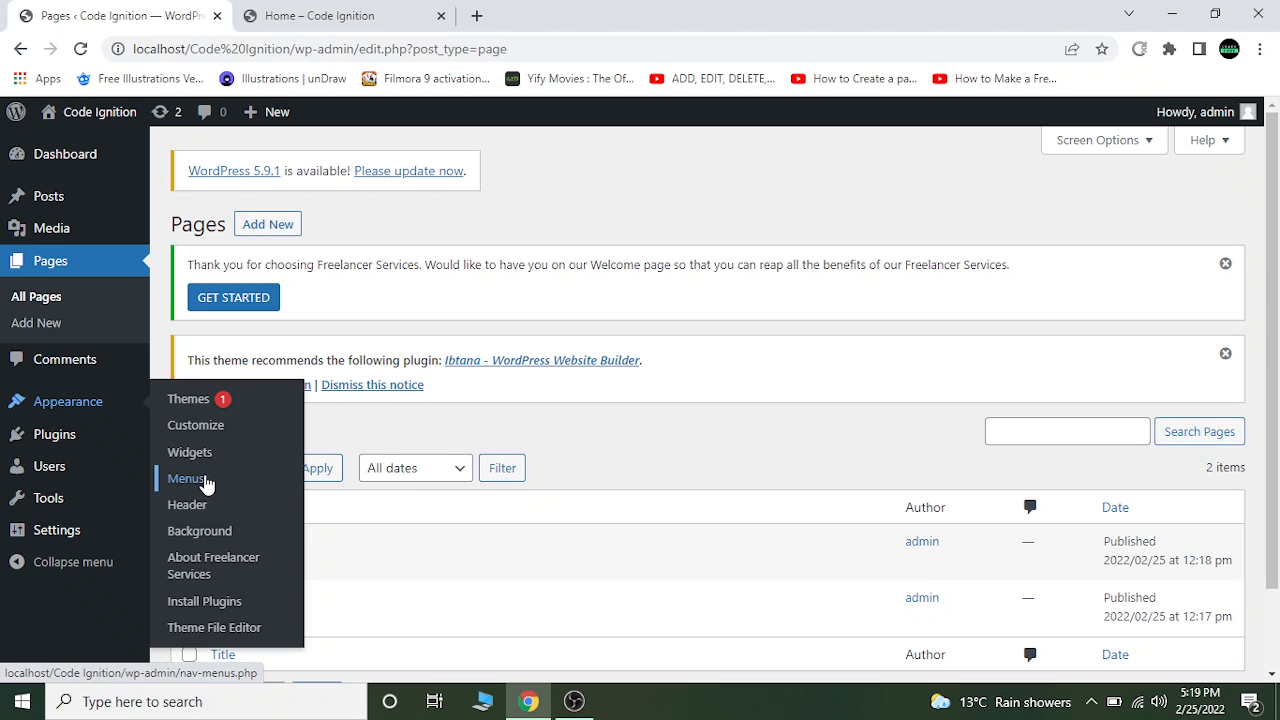
pyautogui.click(203, 484)
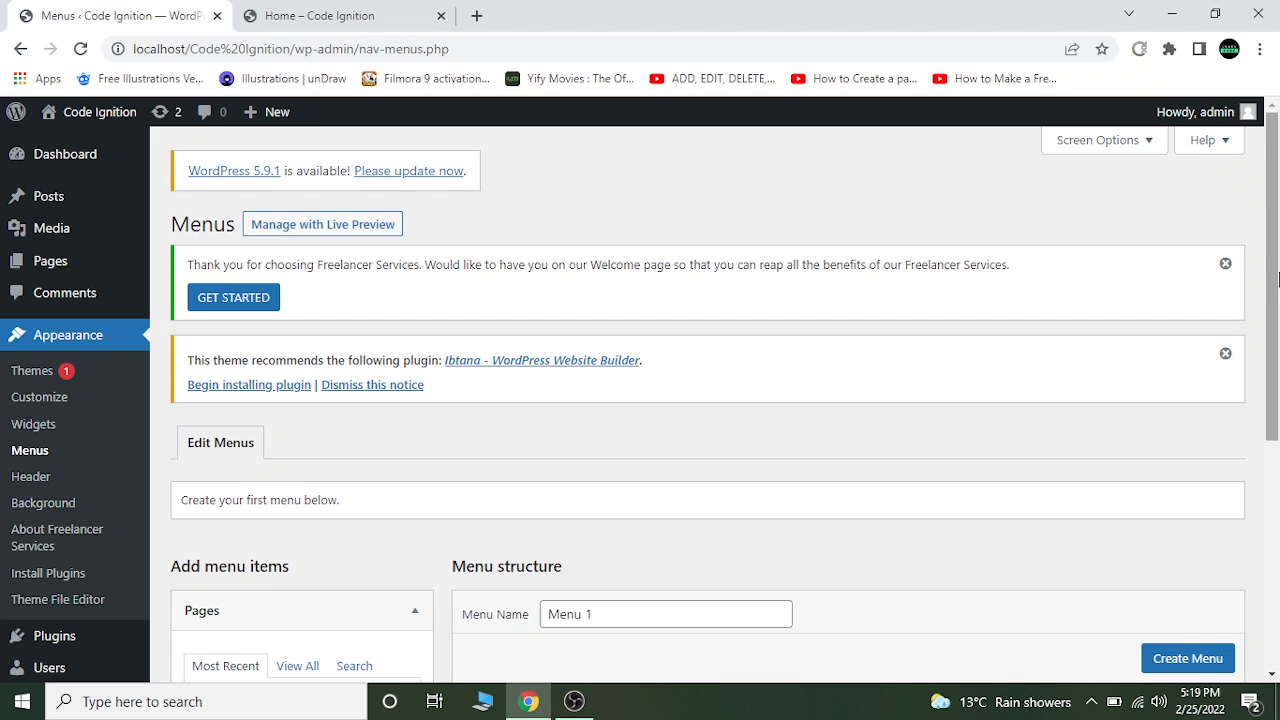
pyautogui.moveTo(1278, 280); pyautogui.dragTo(1278, 470)
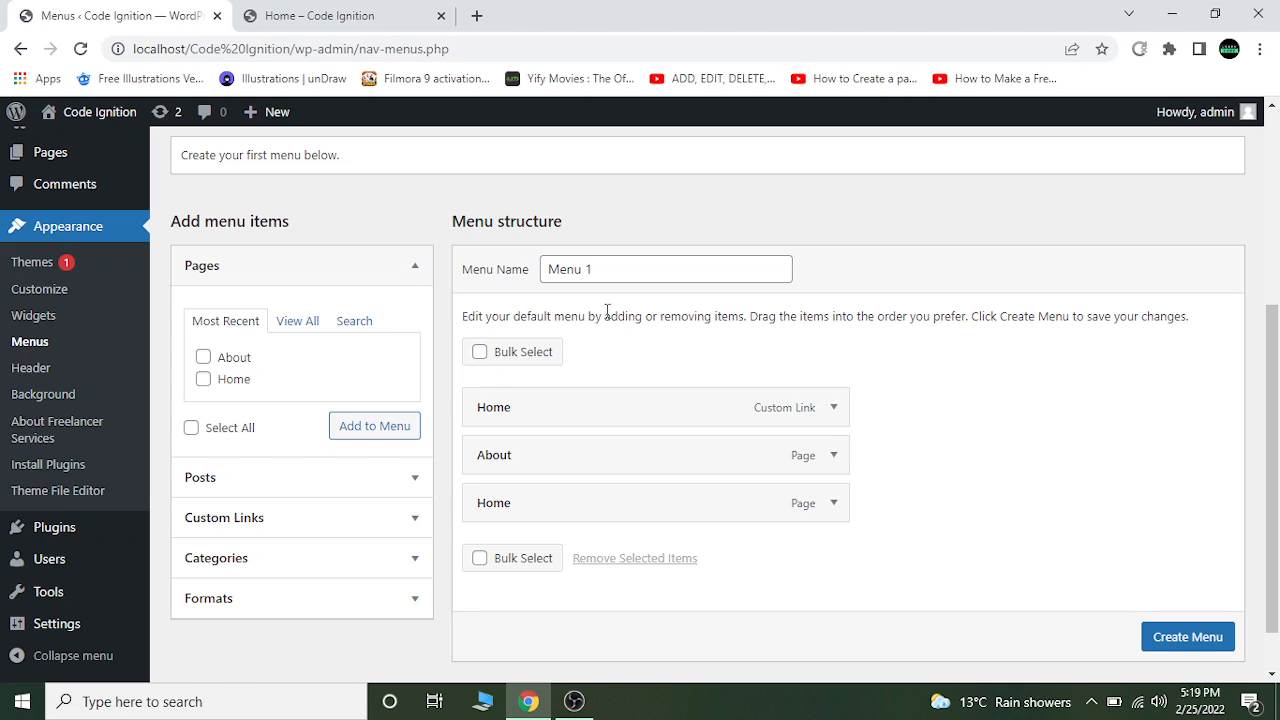
pyautogui.moveTo(600, 268); pyautogui.dragTo(546, 268)
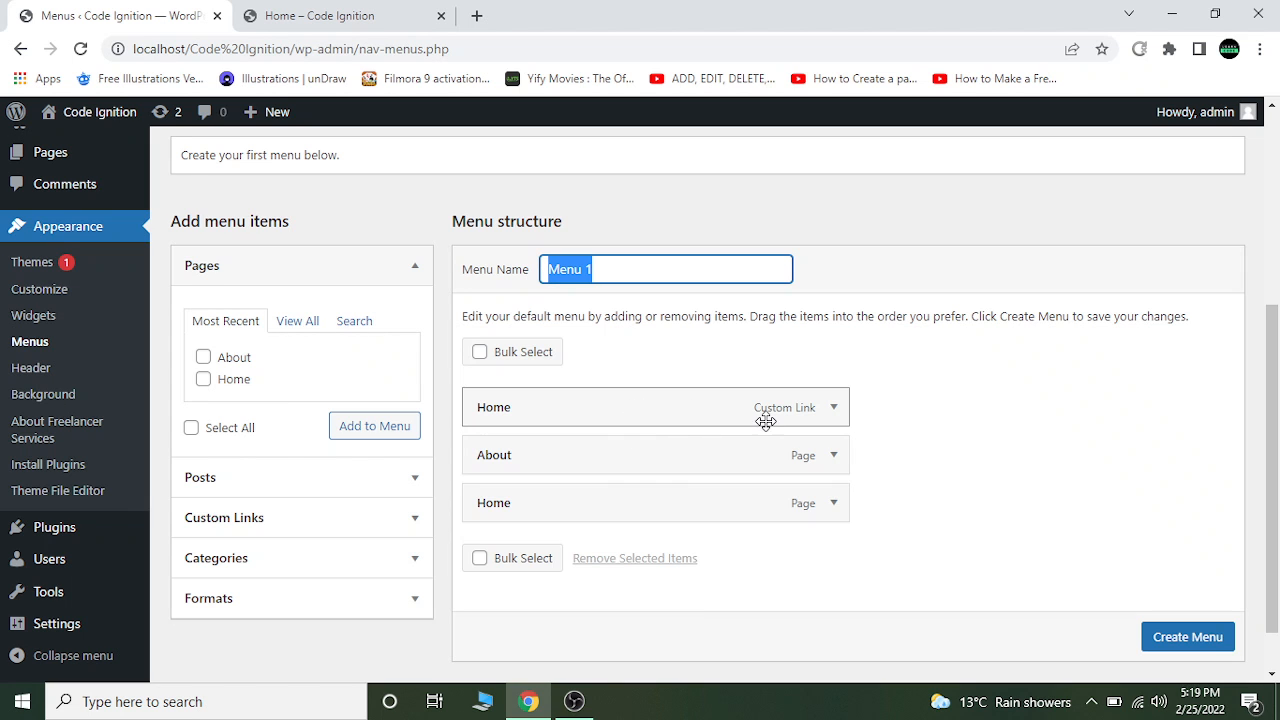
pyautogui.click(834, 416)
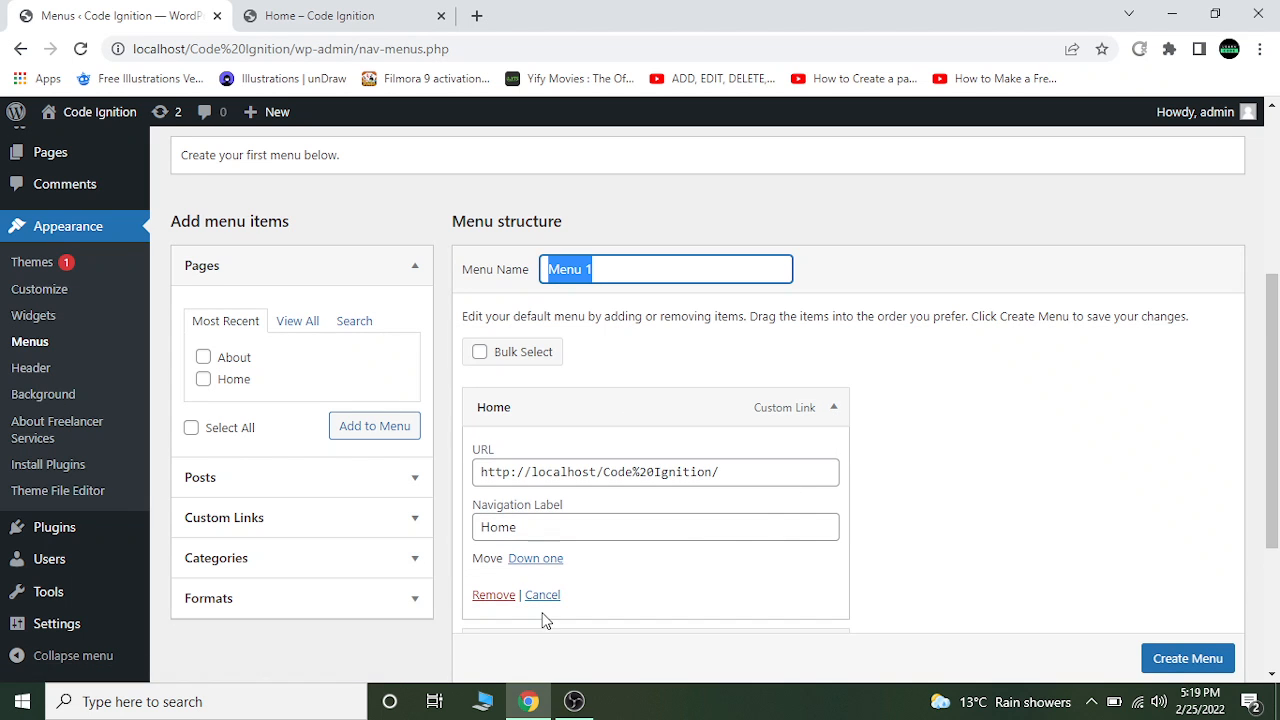
pyautogui.click(493, 597)
pyautogui.click(833, 414)
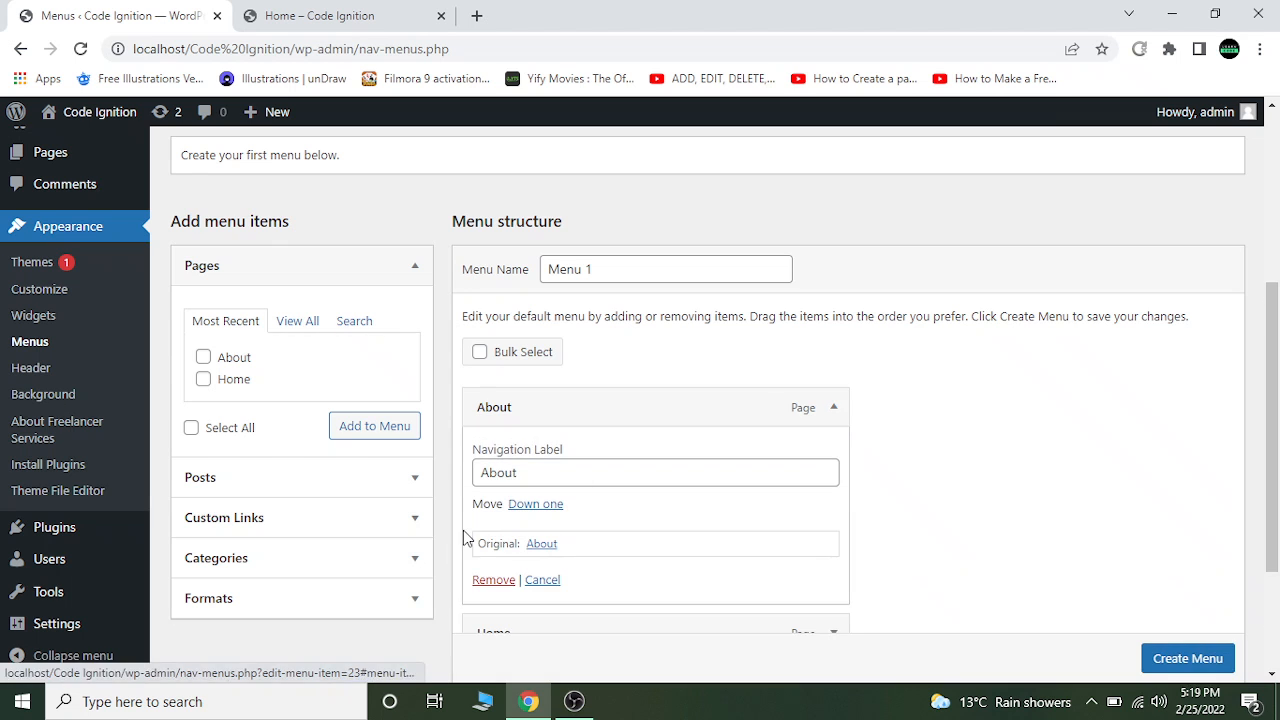
pyautogui.click(493, 580)
pyautogui.click(833, 411)
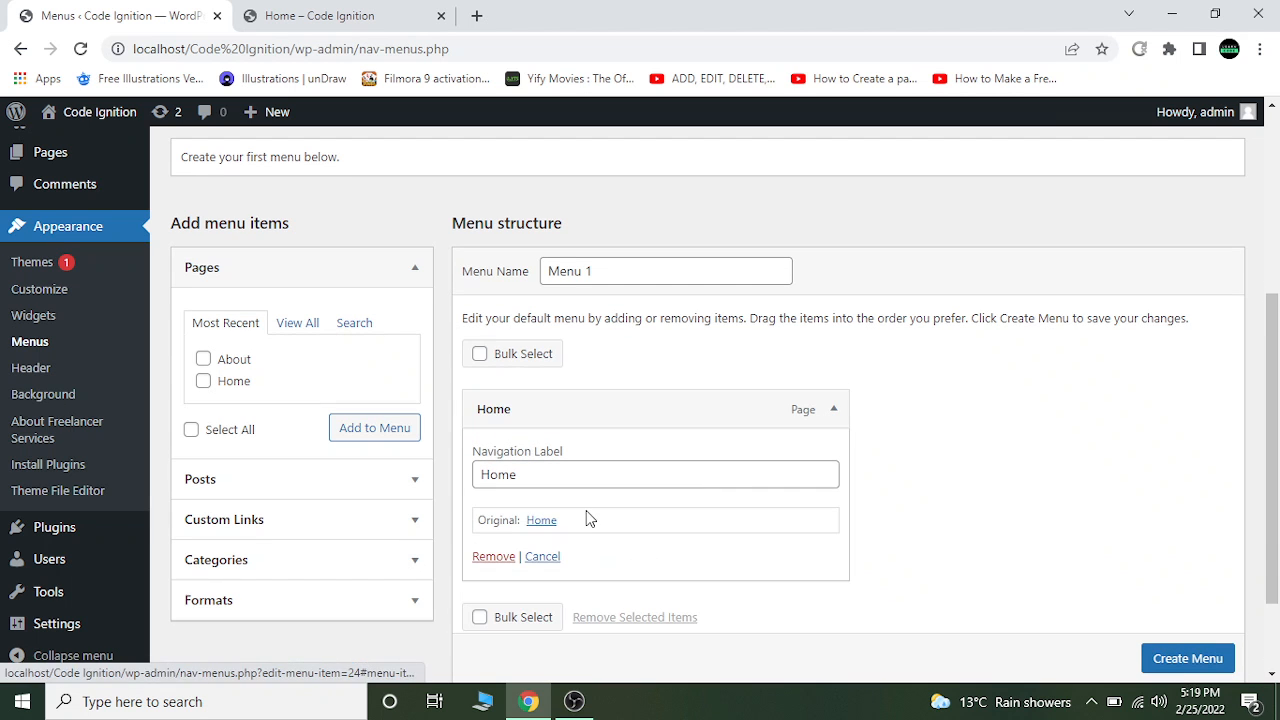
pyautogui.click(490, 557)
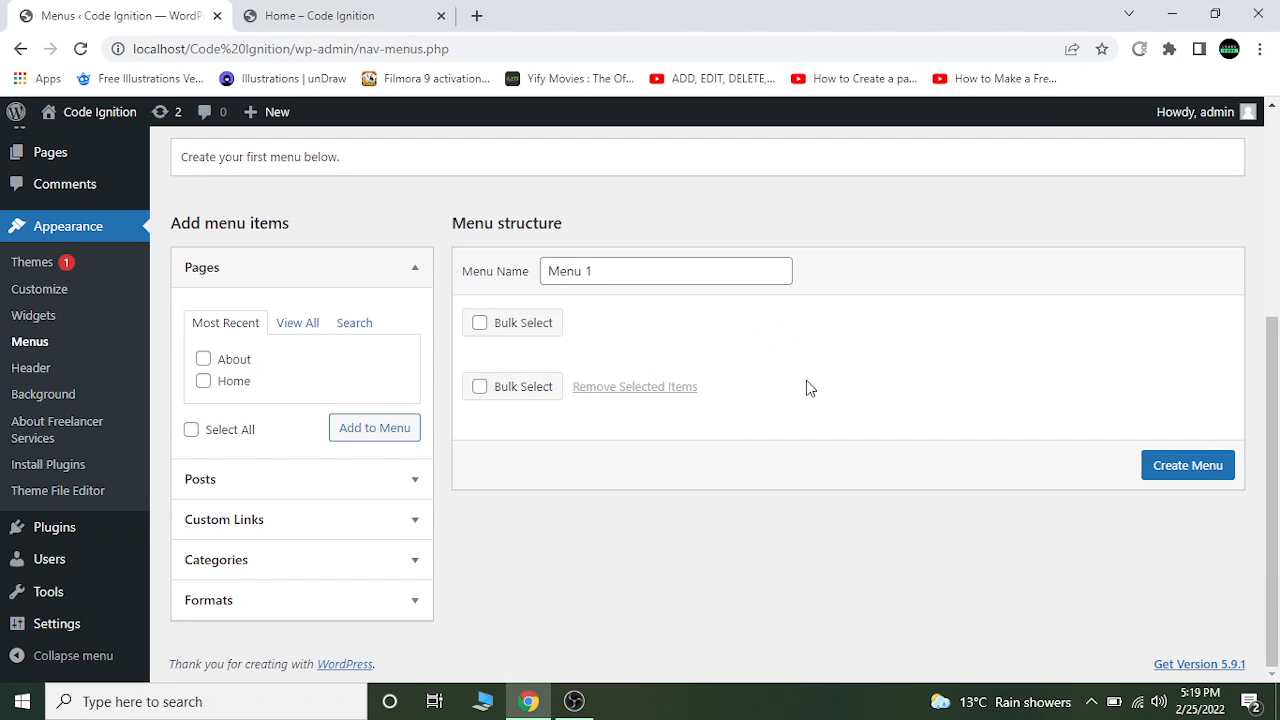
# Name the menu "top menu".
pyautogui.tripleClick(609, 270)
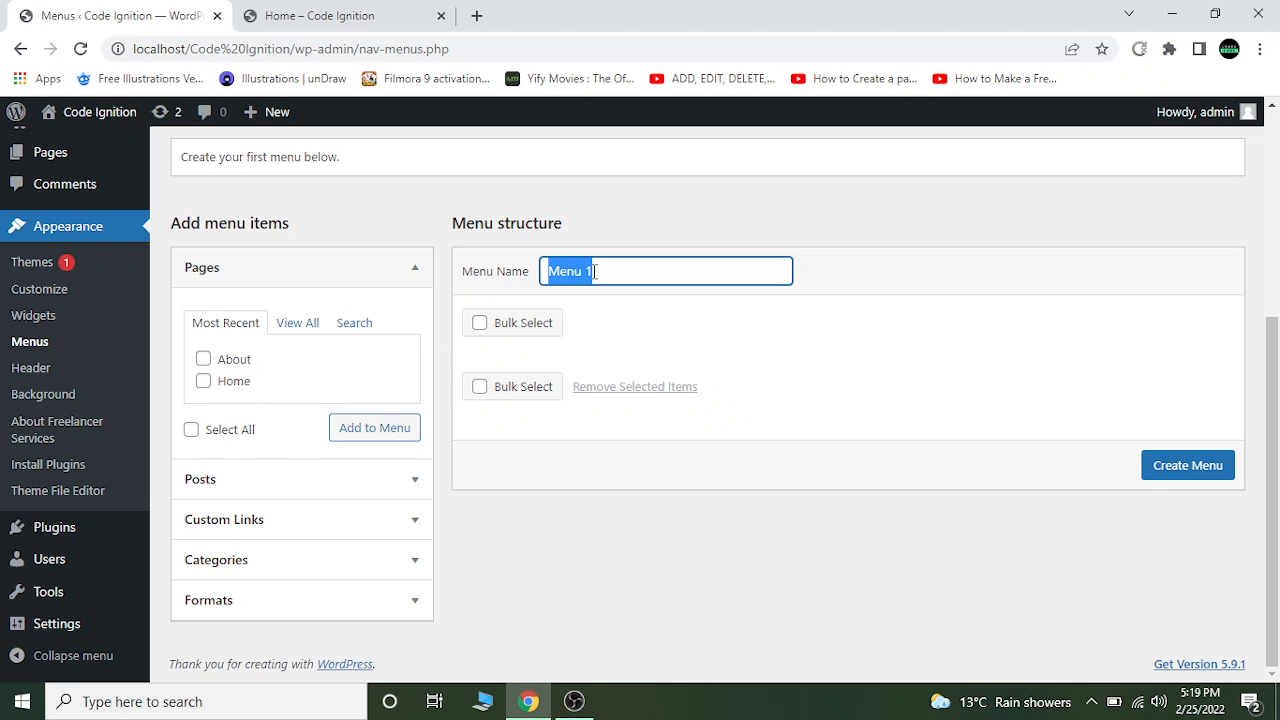
pyautogui.click(594, 271)
pyautogui.tripleClick(594, 271)
pyautogui.write('to')
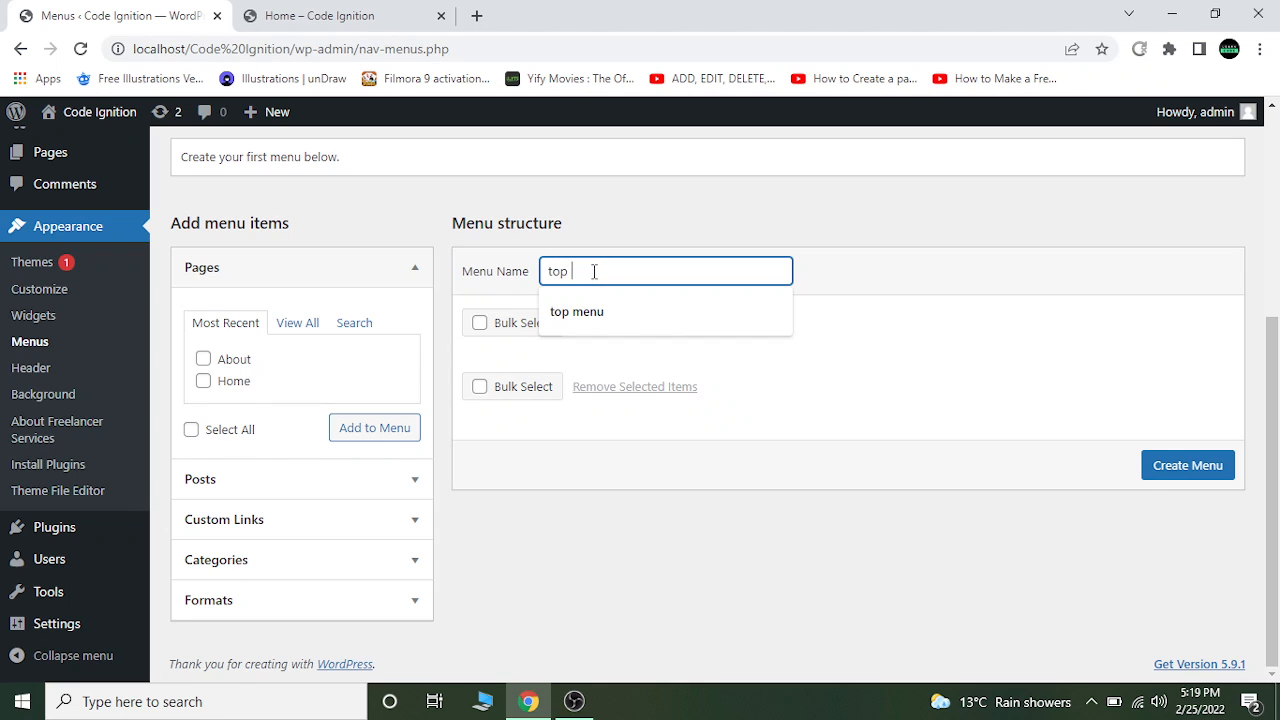
pyautogui.write('p')
pyautogui.press('Down')
pyautogui.press('Return')
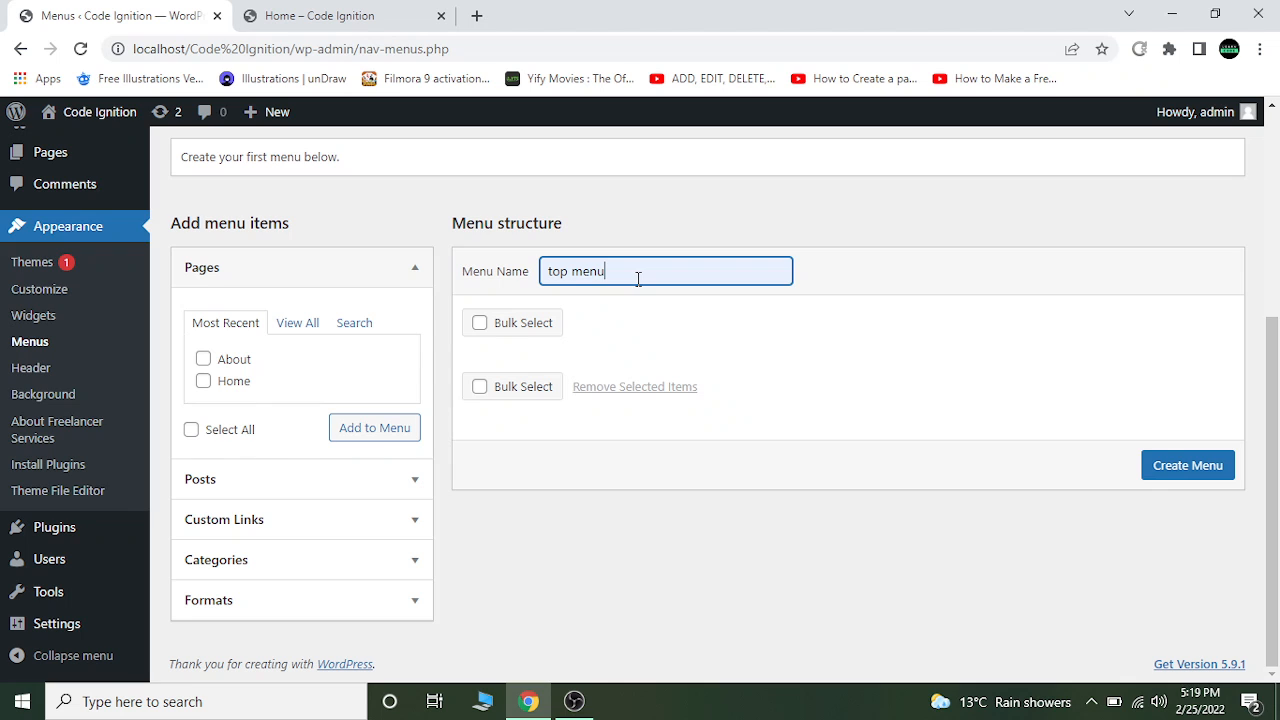
# Add the About and Home pages to the menu structure, with About placed above Home.
pyautogui.click(204, 383)
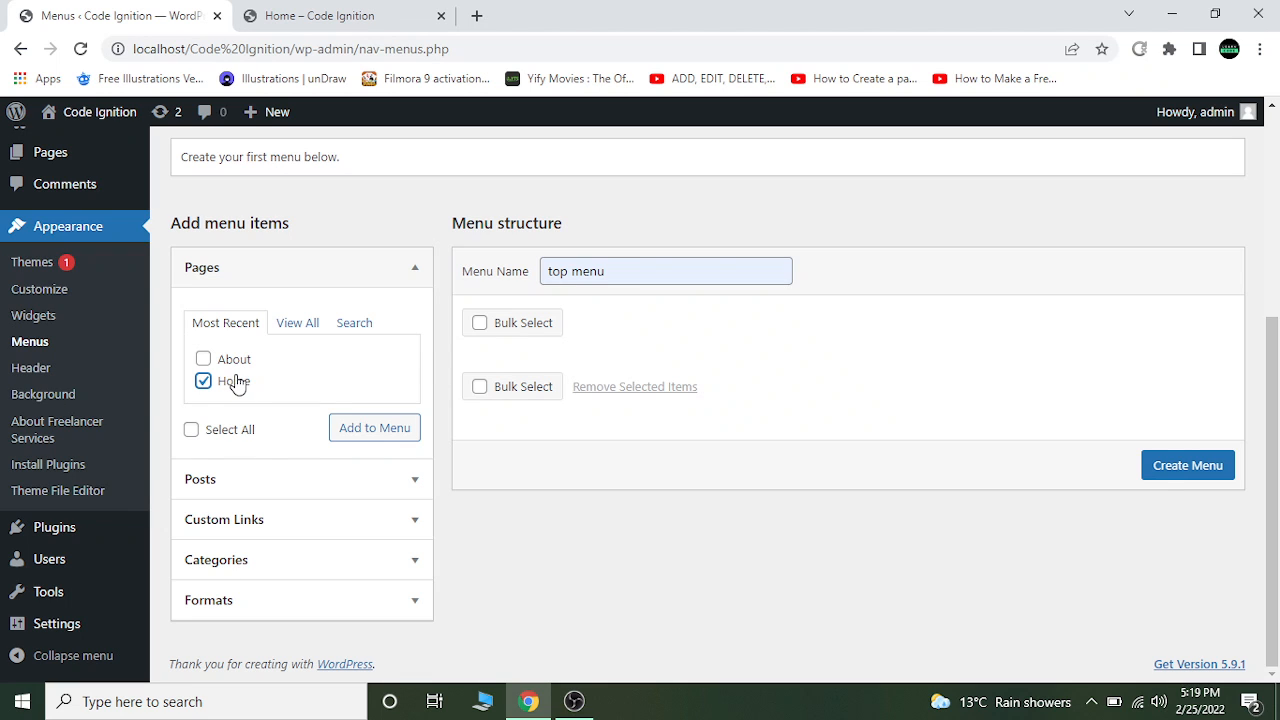
pyautogui.click(233, 362)
pyautogui.click(190, 432)
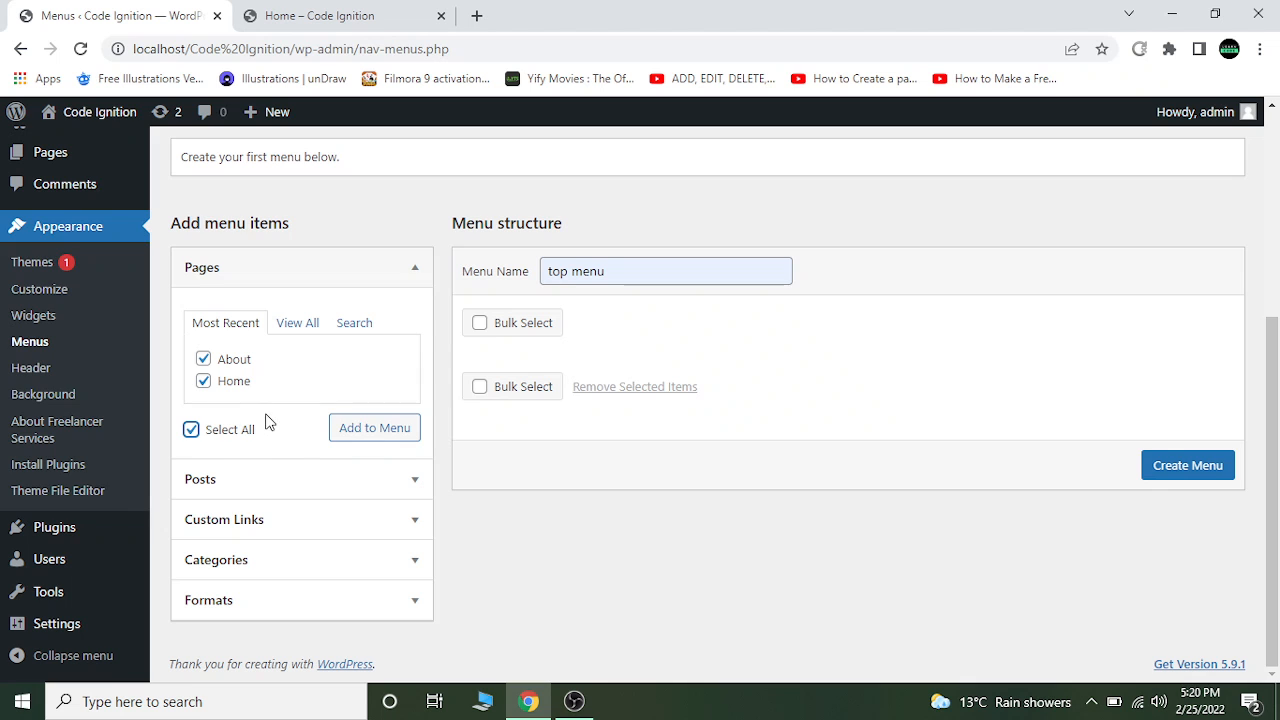
pyautogui.click(372, 435)
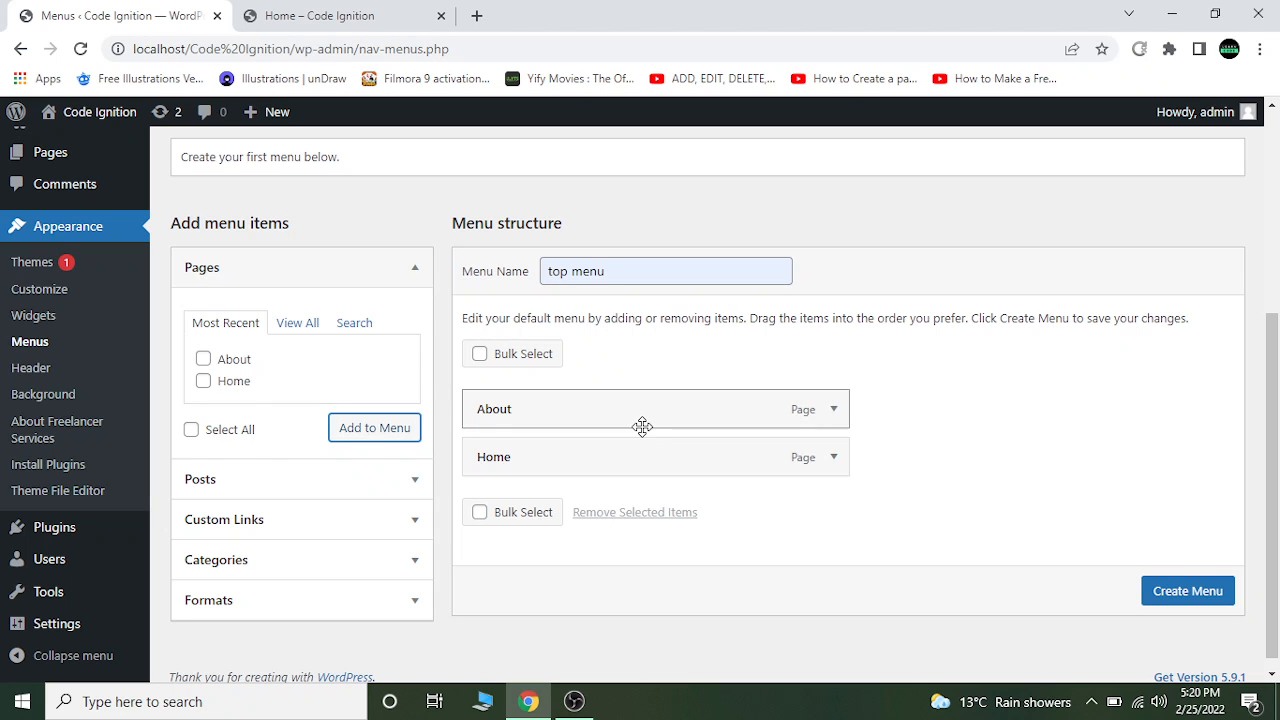
pyautogui.moveTo(620, 471); pyautogui.dragTo(608, 414)
pyautogui.moveTo(695, 412); pyautogui.dragTo(620, 460)
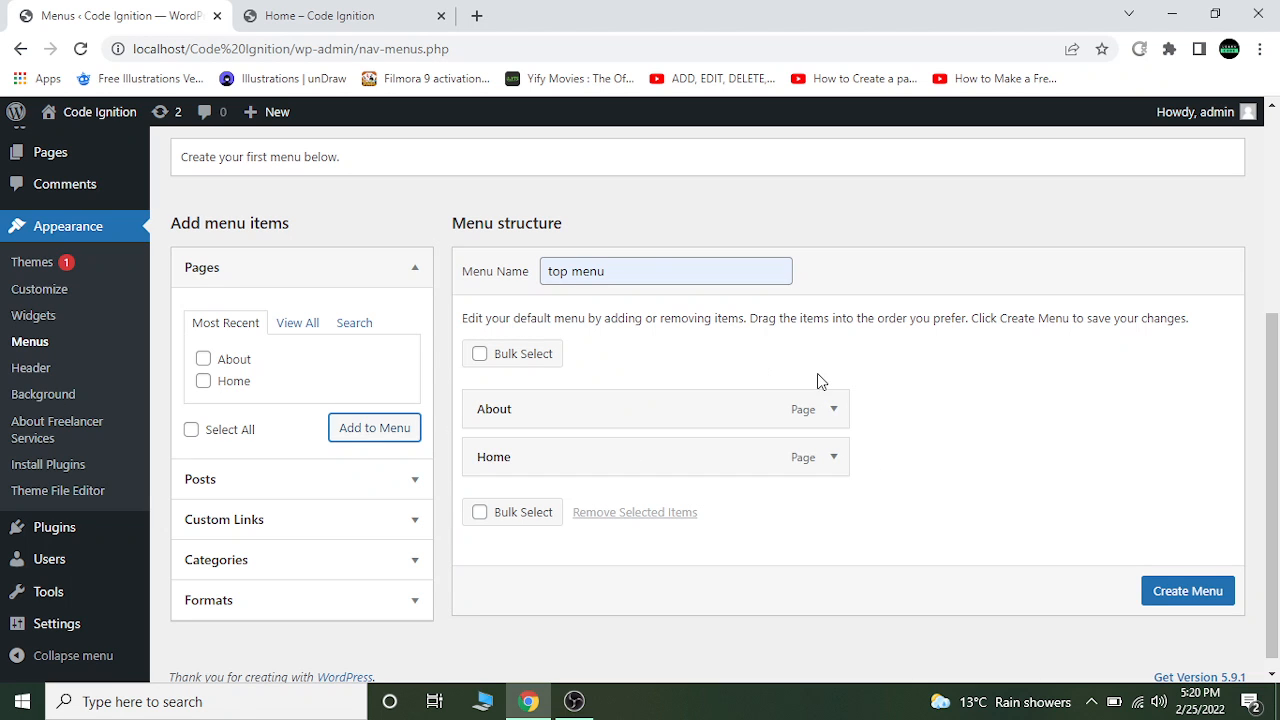
# Create the top menu and save it with Primary Menu as its display location.
pyautogui.click(1190, 591)
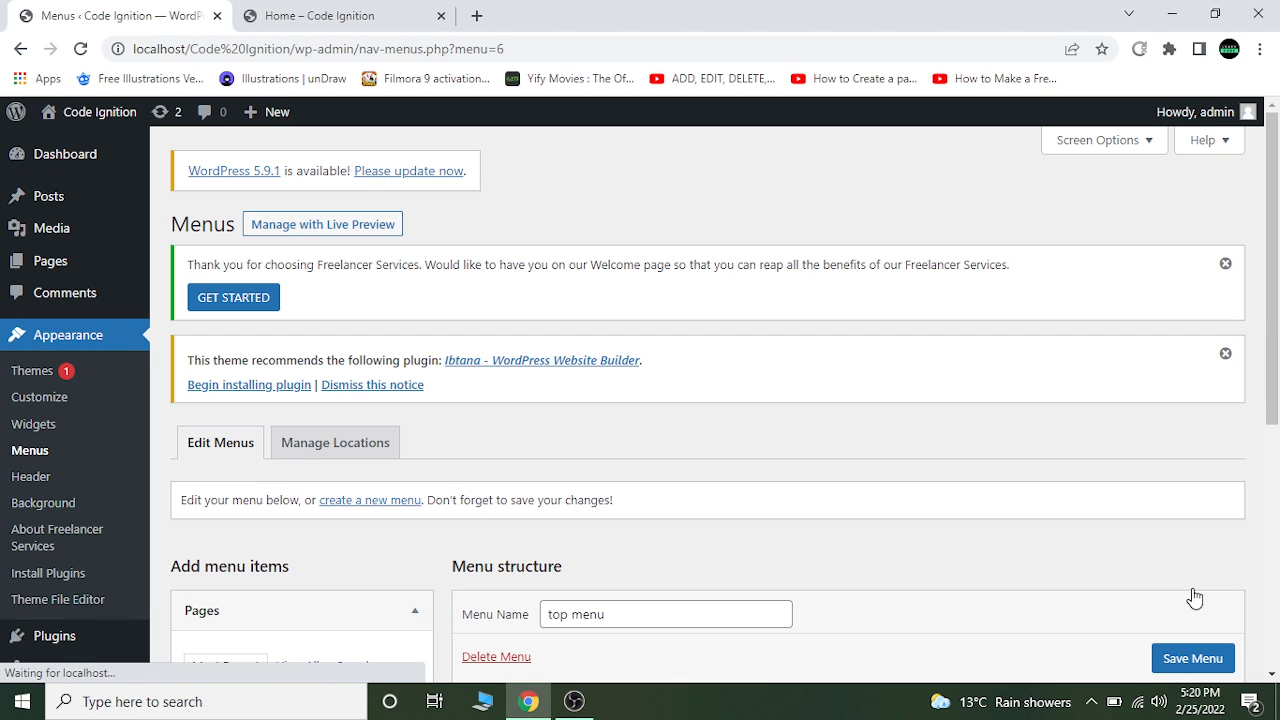
pyautogui.moveTo(1277, 350); pyautogui.dragTo(1277, 567)
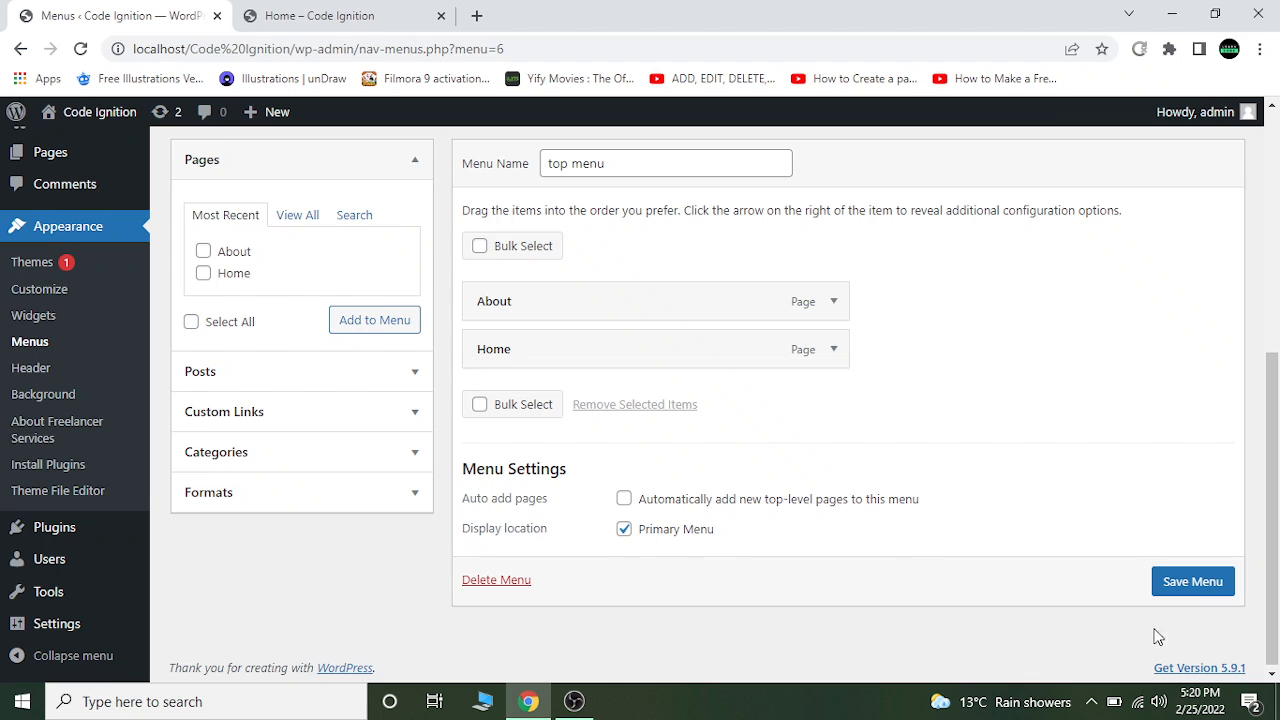
pyautogui.click(1192, 591)
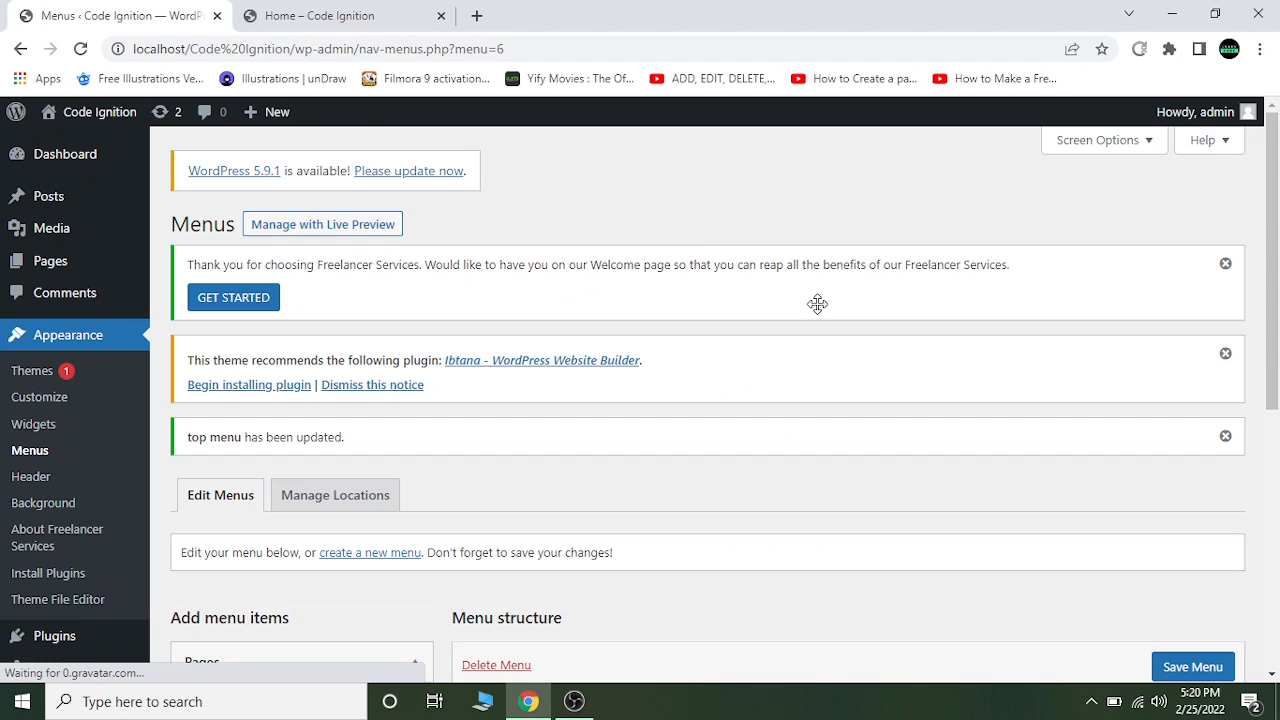
# Reload the live Home page to check the navigation menu in its header, and return to the menu editor.
pyautogui.click(314, 15)
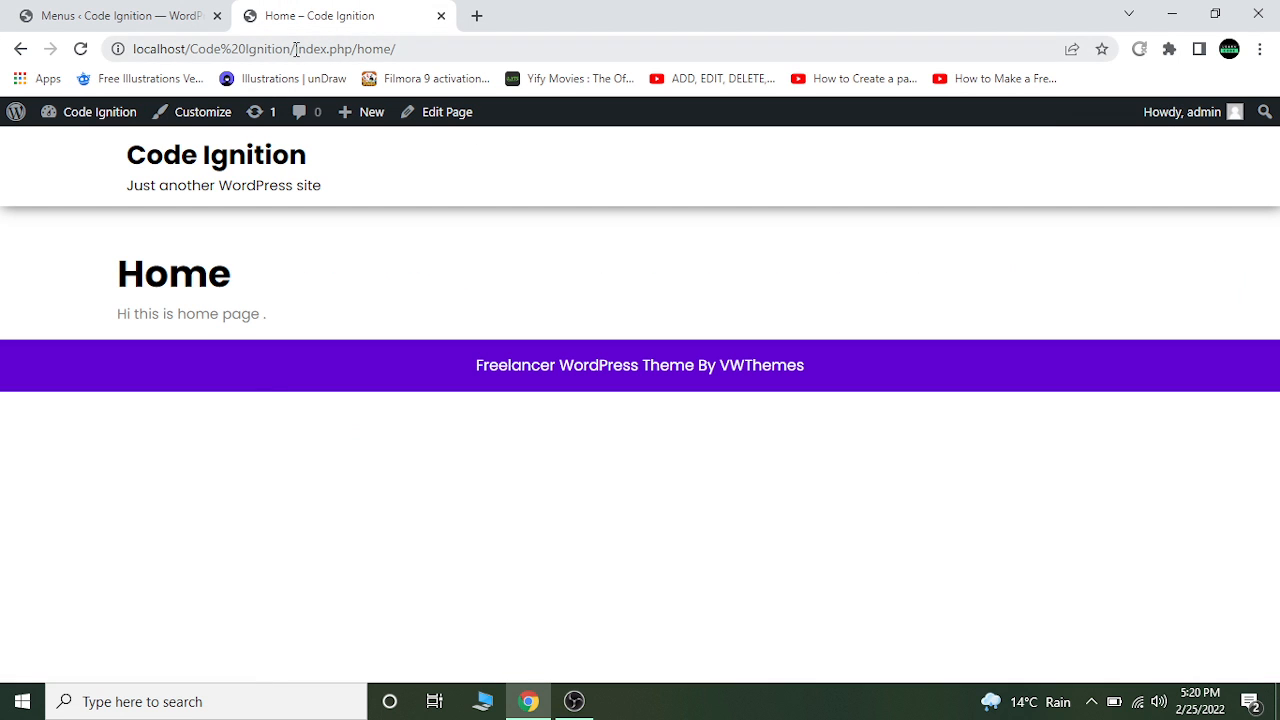
pyautogui.click(296, 50)
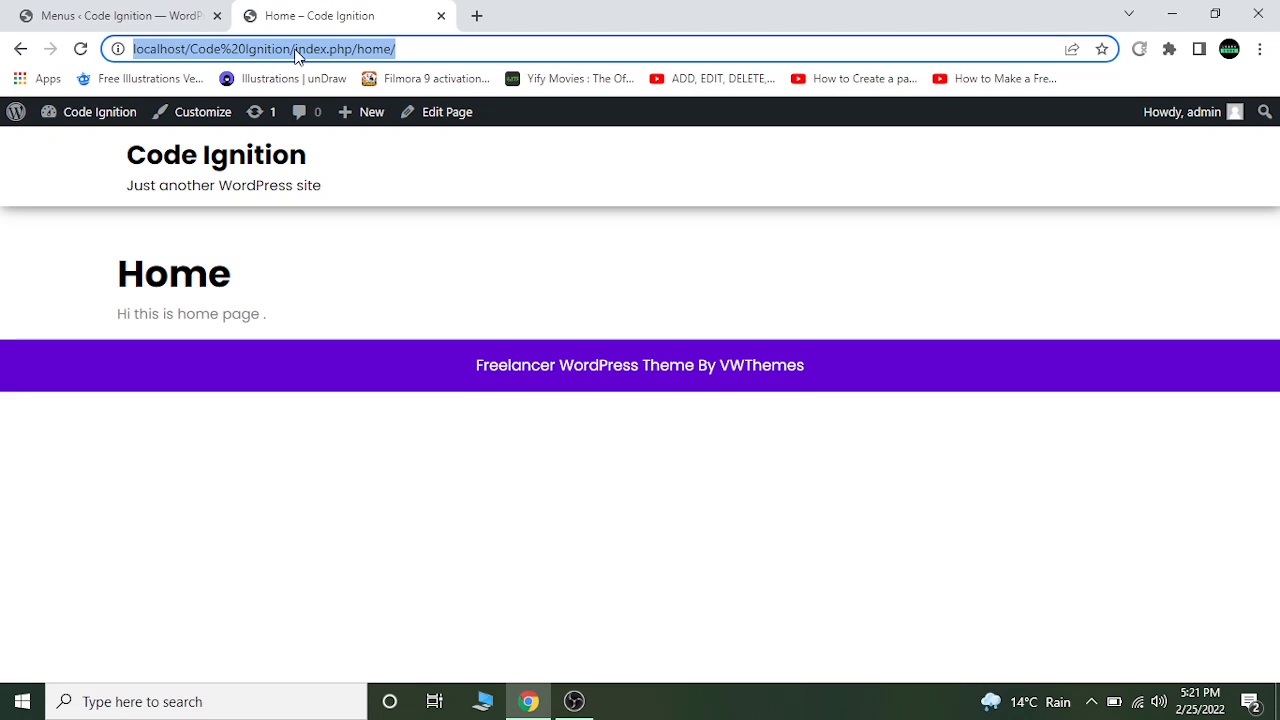
pyautogui.press('Return')
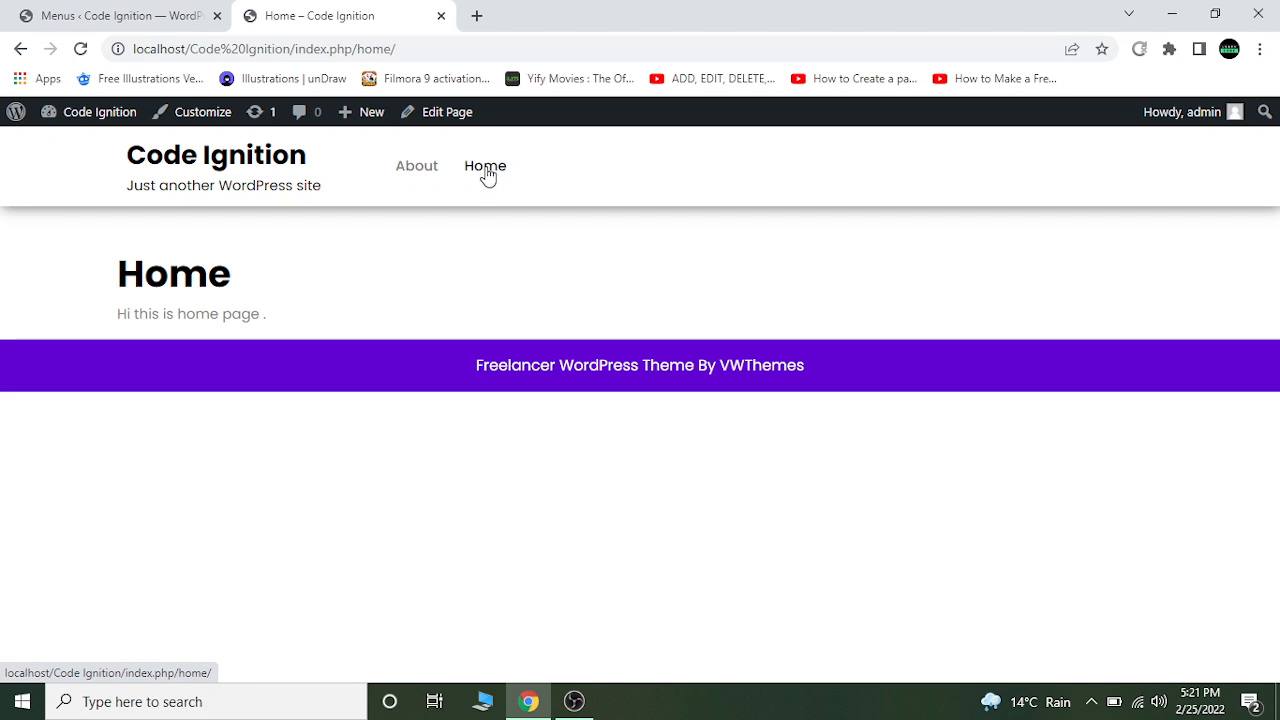
pyautogui.click(94, 9)
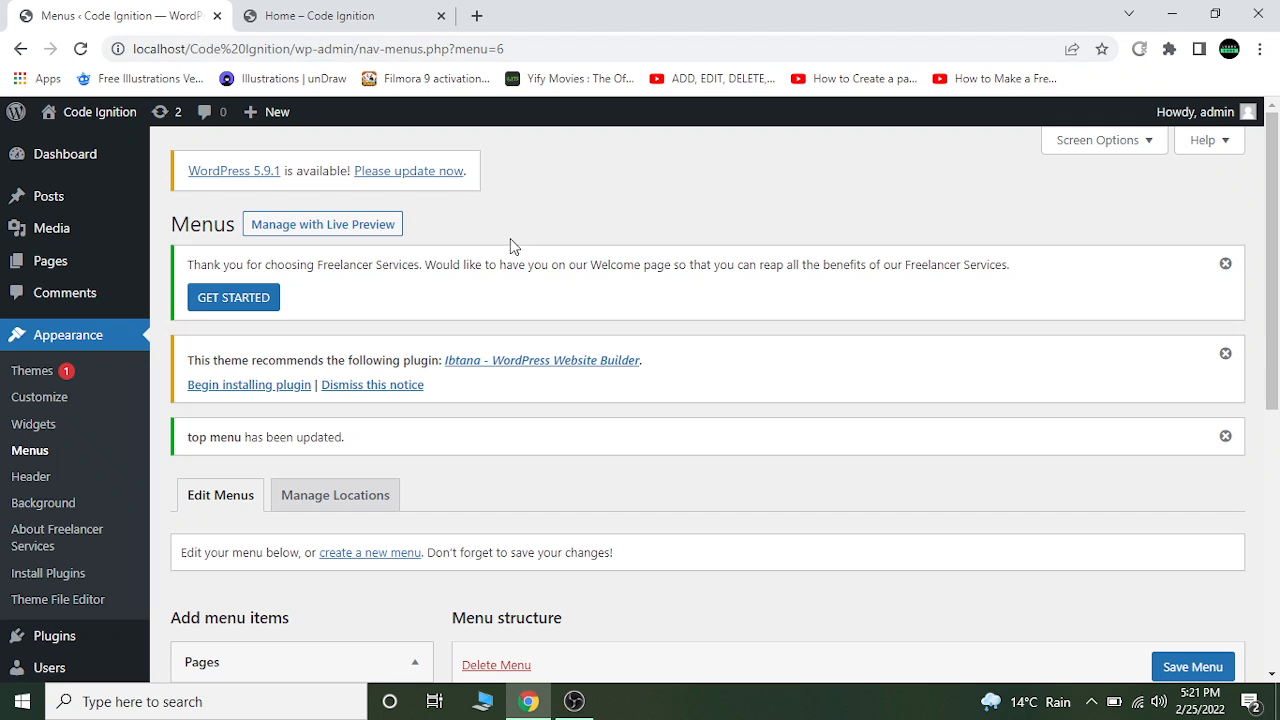
# Move the Home item above About in the top menu's structure and save the menu.
pyautogui.scroll(-1, 1277, 255)
pyautogui.scroll(-2, 1277, 255)
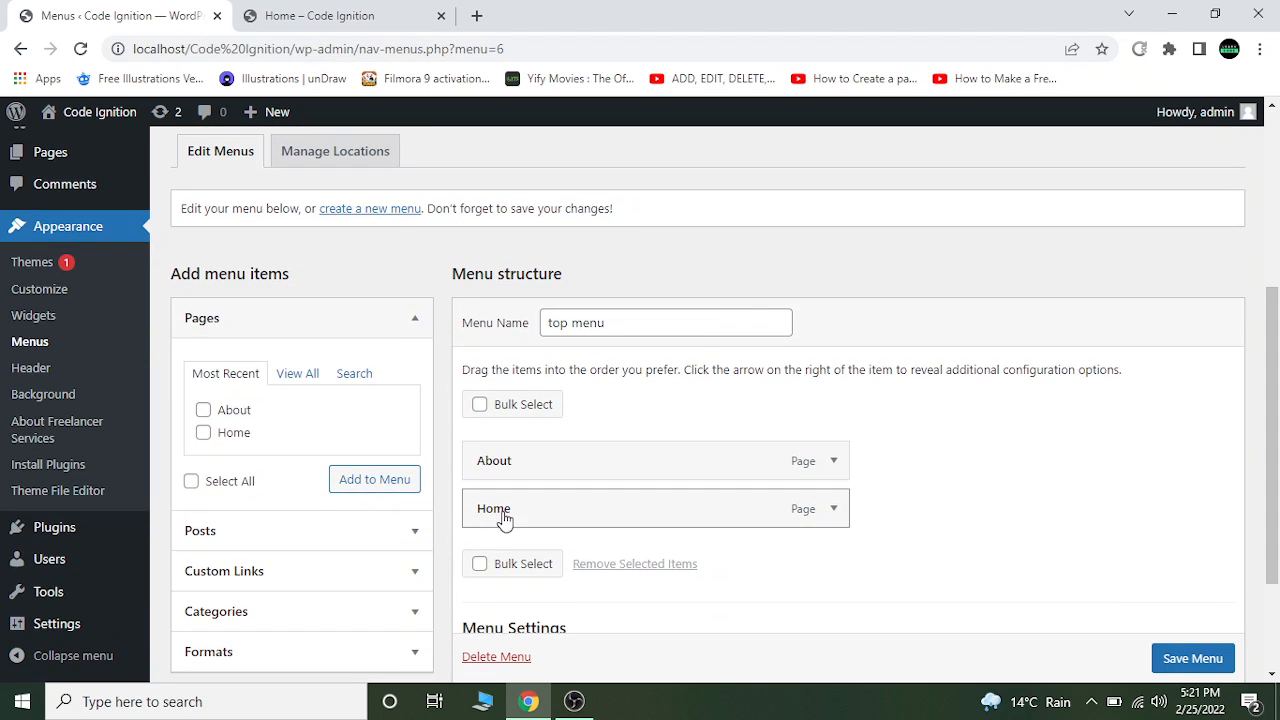
pyautogui.moveTo(508, 516); pyautogui.dragTo(496, 466)
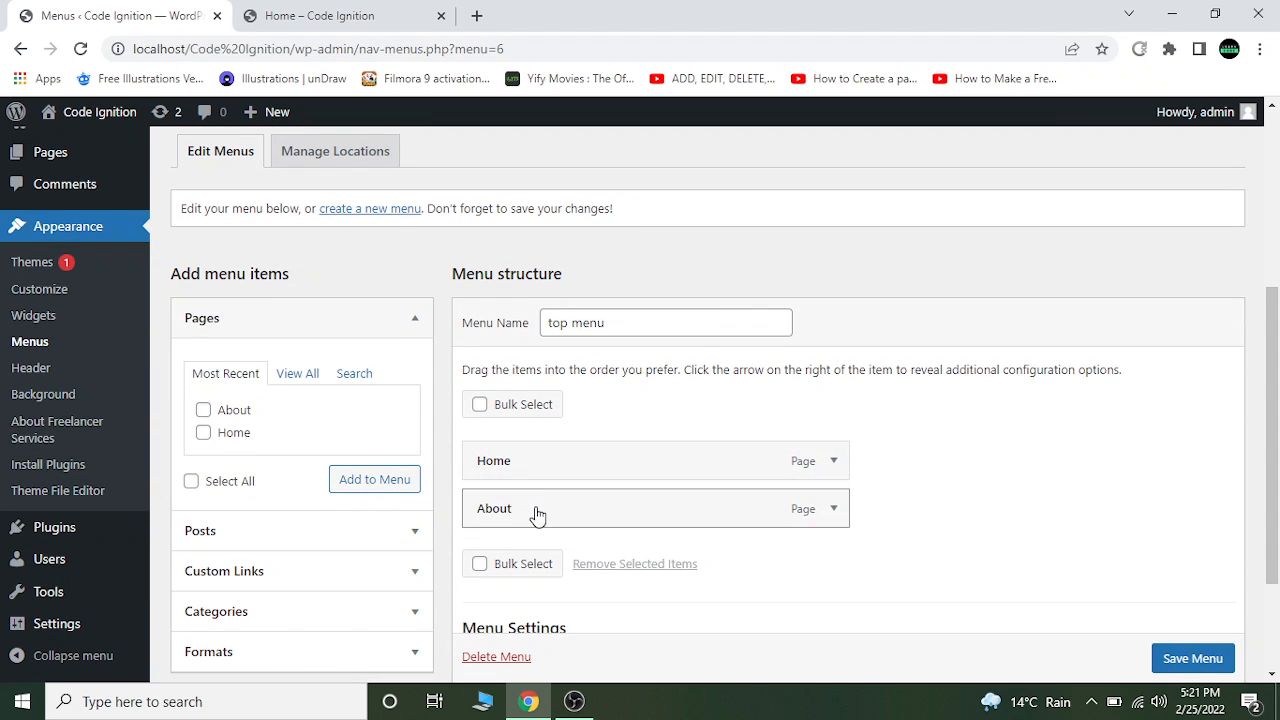
pyautogui.click(1208, 660)
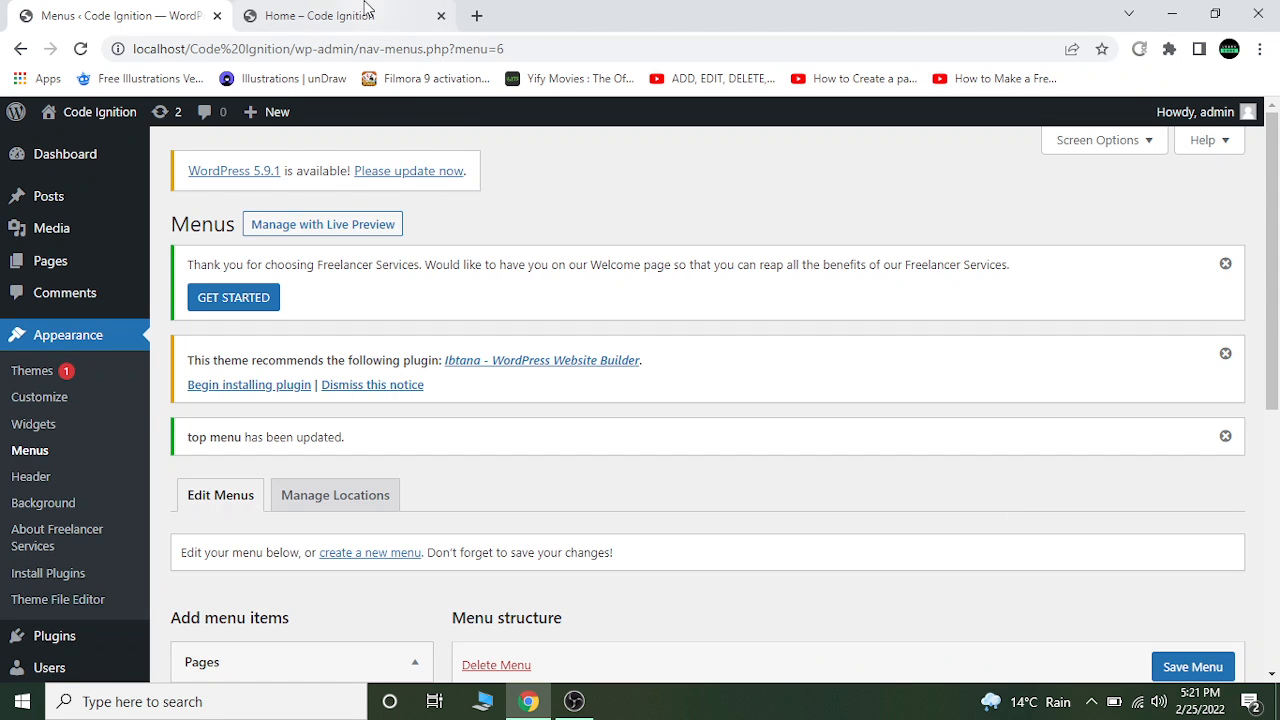
# Reload the live Home page to check the header menu order, and follow its Home link to review the page content.
pyautogui.click(320, 15)
pyautogui.click(358, 49)
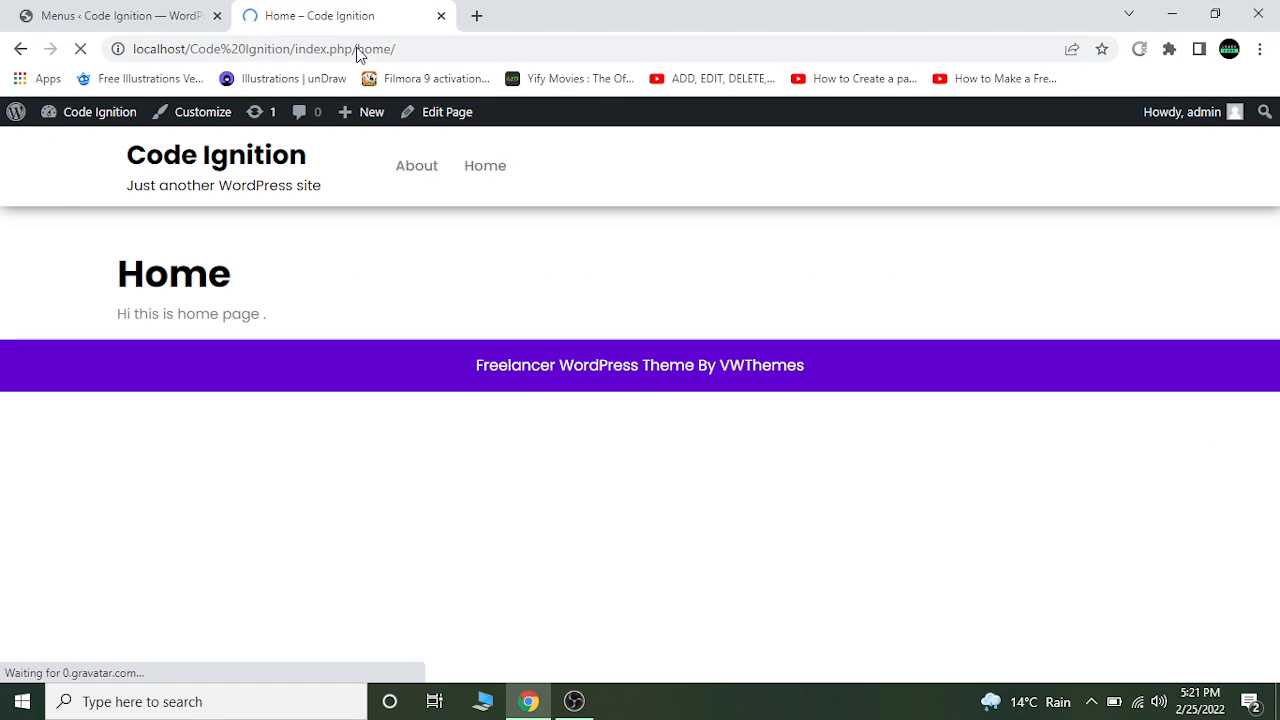
pyautogui.moveTo(342, 114)
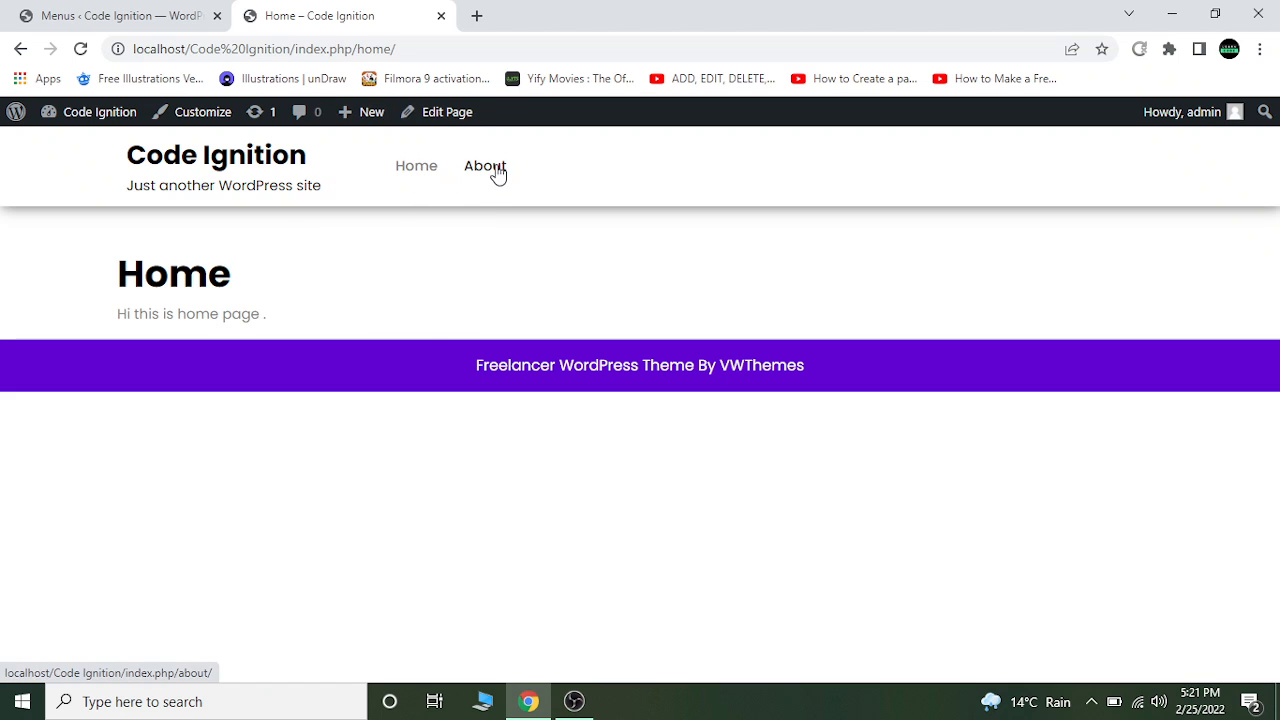
pyautogui.click(413, 170)
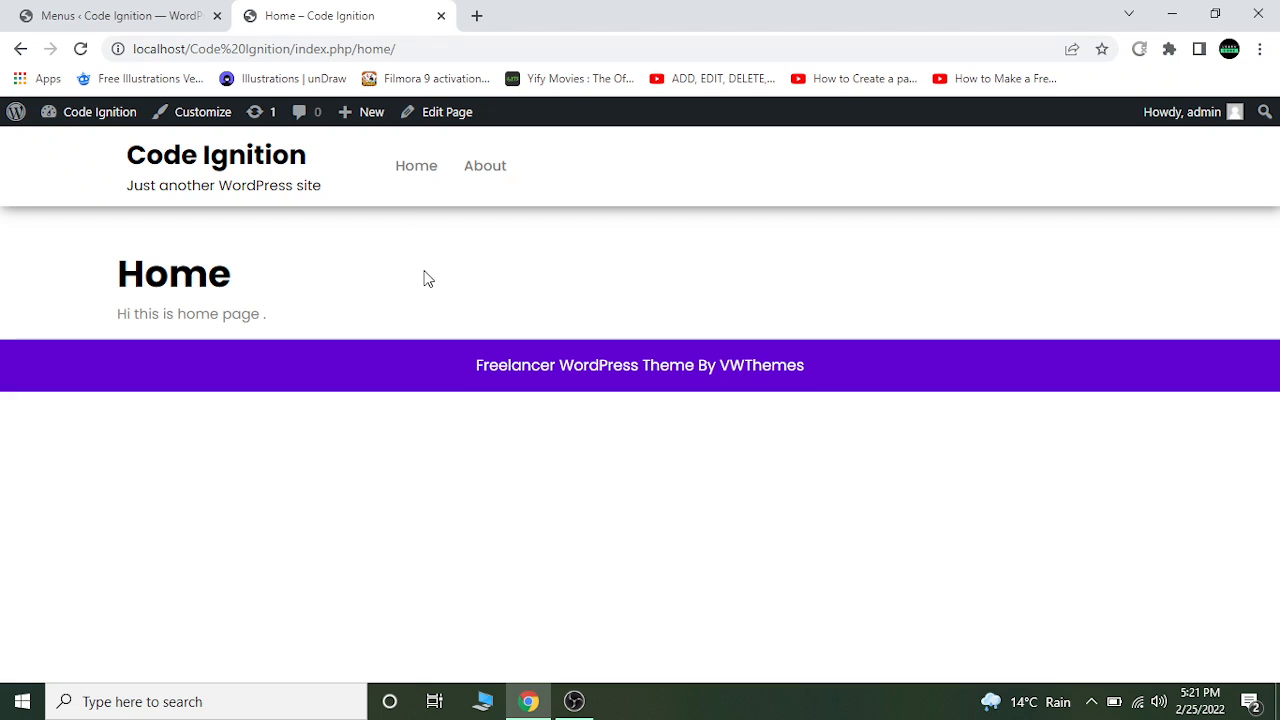
pyautogui.moveTo(117, 271); pyautogui.dragTo(251, 314)
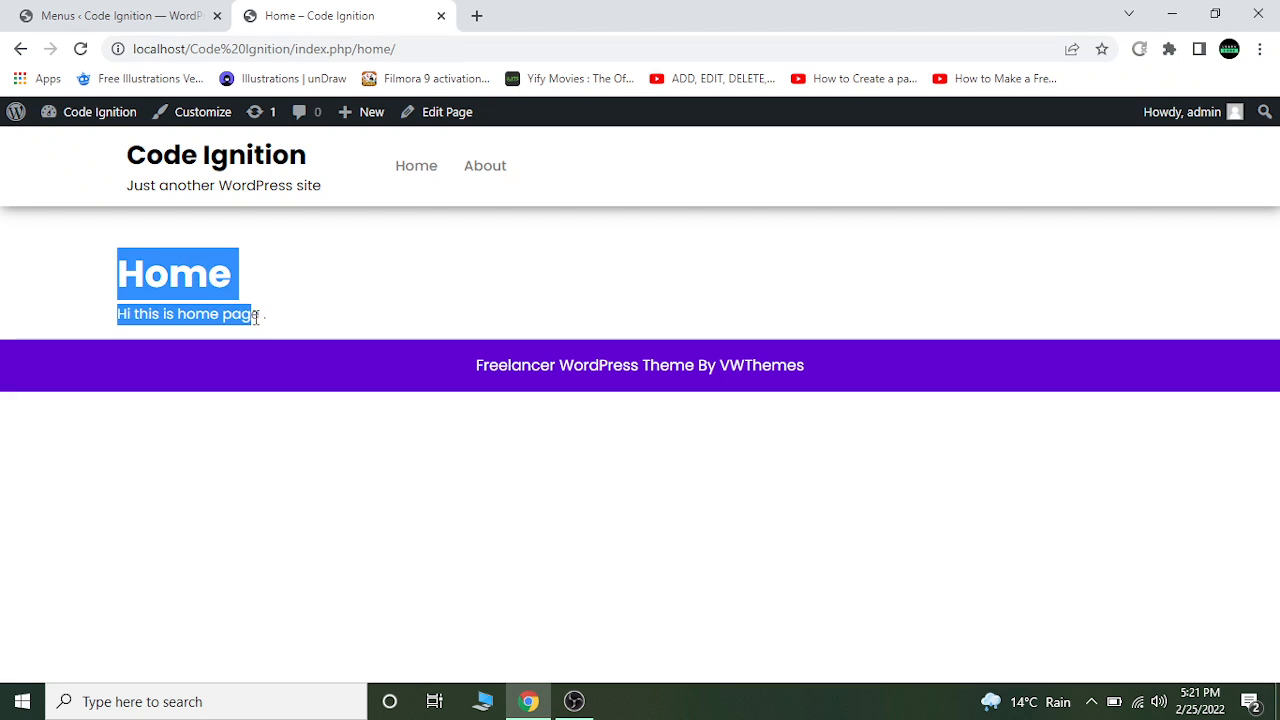
pyautogui.click(279, 331)
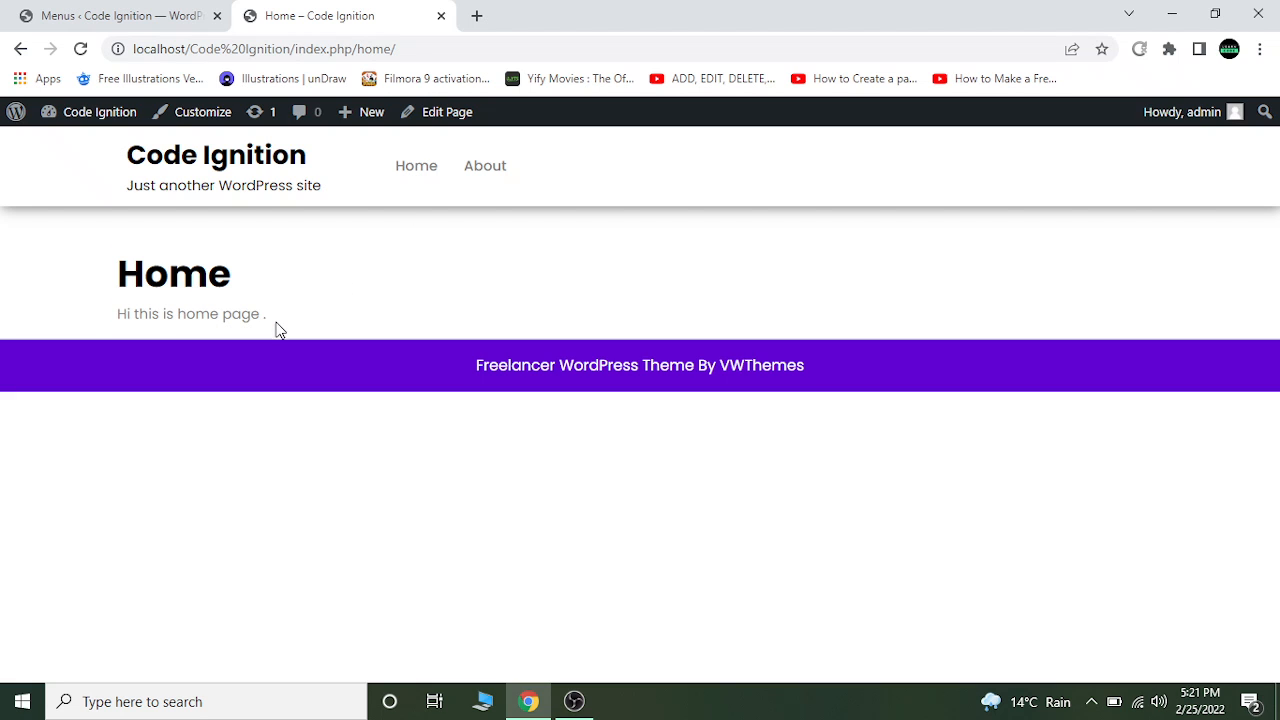
# Open the About page from the live site's header menu and review its heading and text.
pyautogui.click(495, 178)
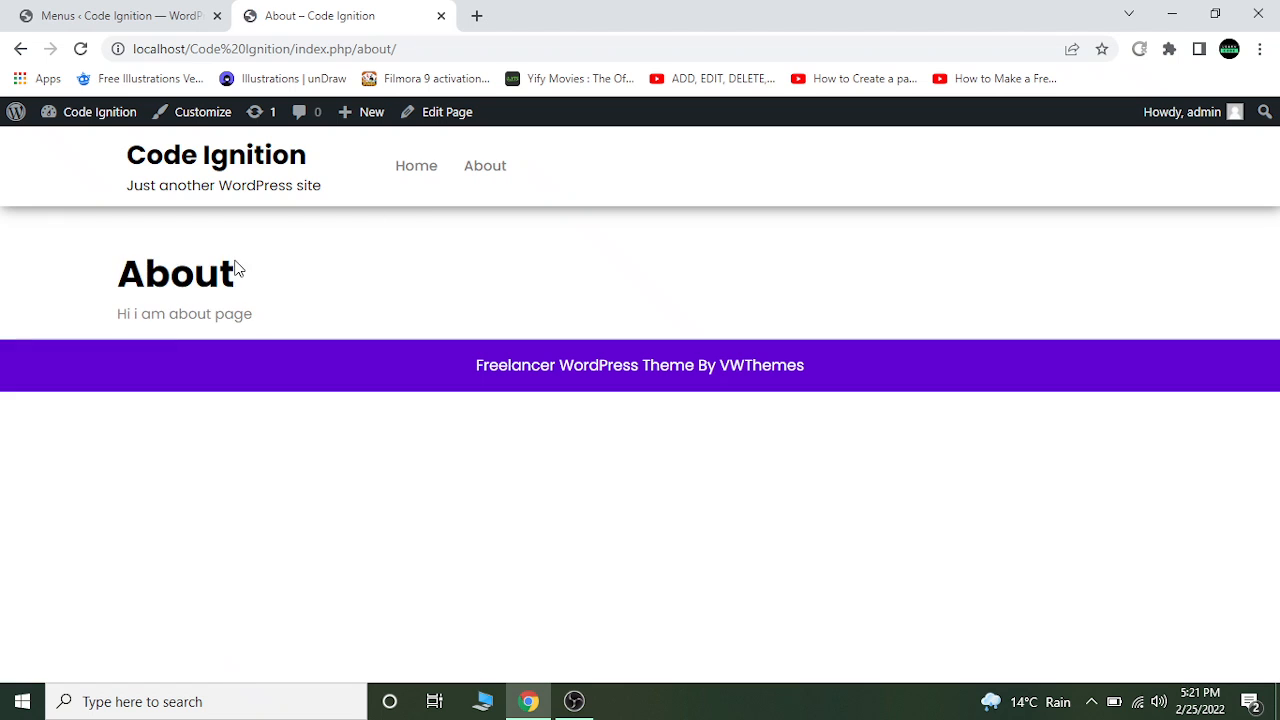
pyautogui.moveTo(103, 280); pyautogui.dragTo(266, 332)
pyautogui.click(300, 310)
# Open the site's front page through the Code Ignition site title and examine the content it displays.
pyautogui.click(183, 163)
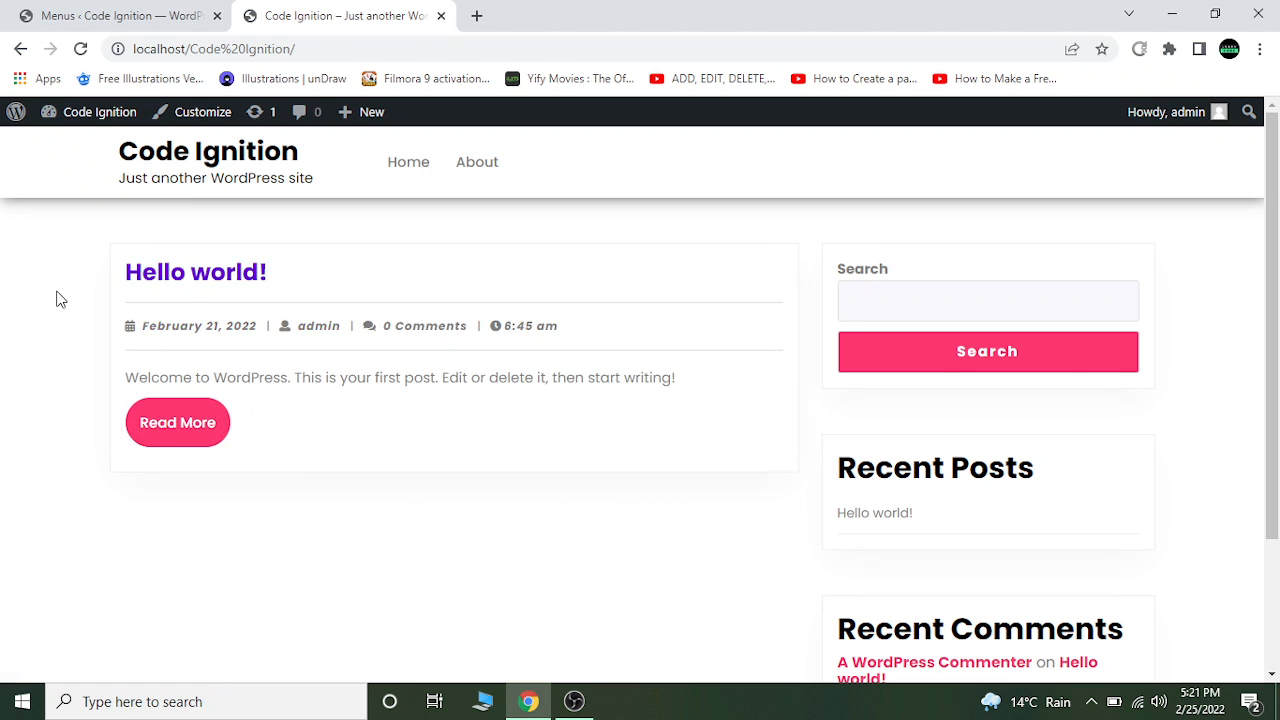
pyautogui.moveTo(55, 294); pyautogui.dragTo(500, 463)
pyautogui.click(500, 465)
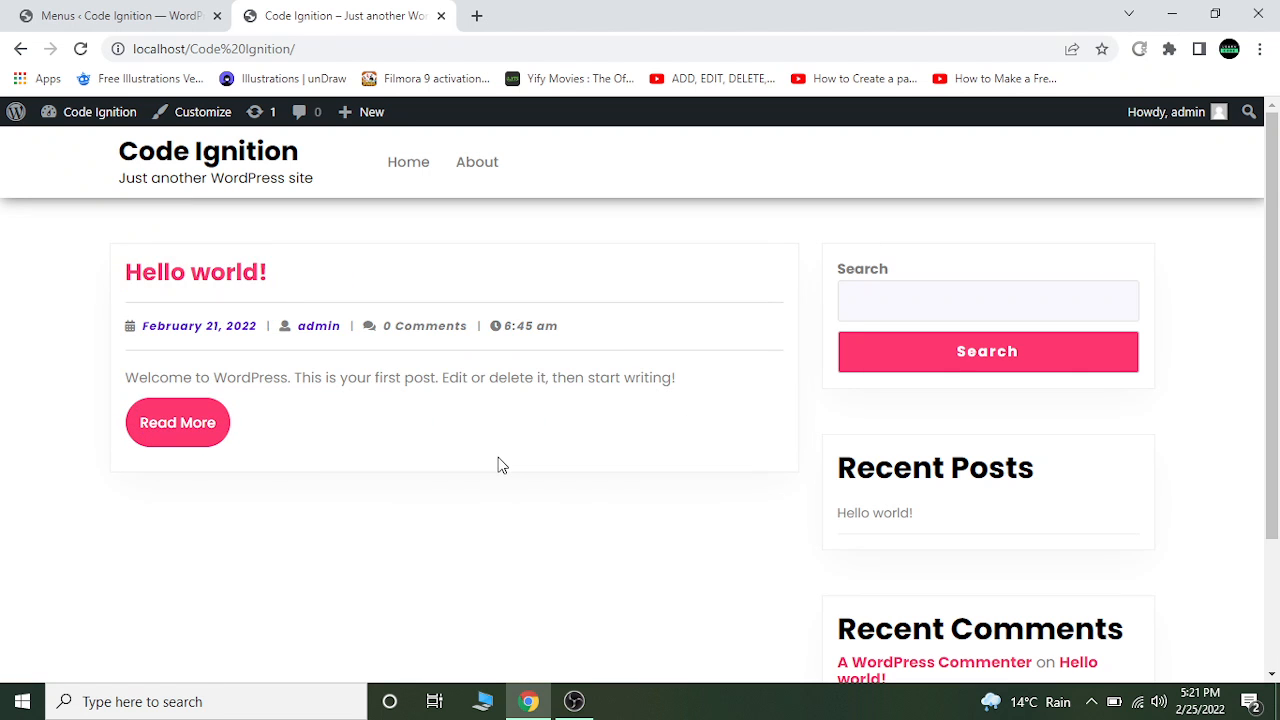